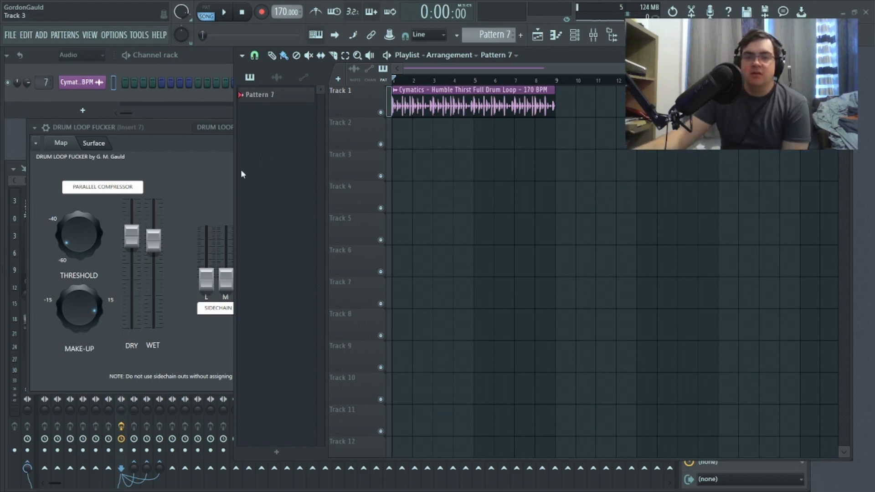
Step: Inspect the map of the drum loop Patcher effect up to its To FL Studio output, and return to its control surface
click(188, 161)
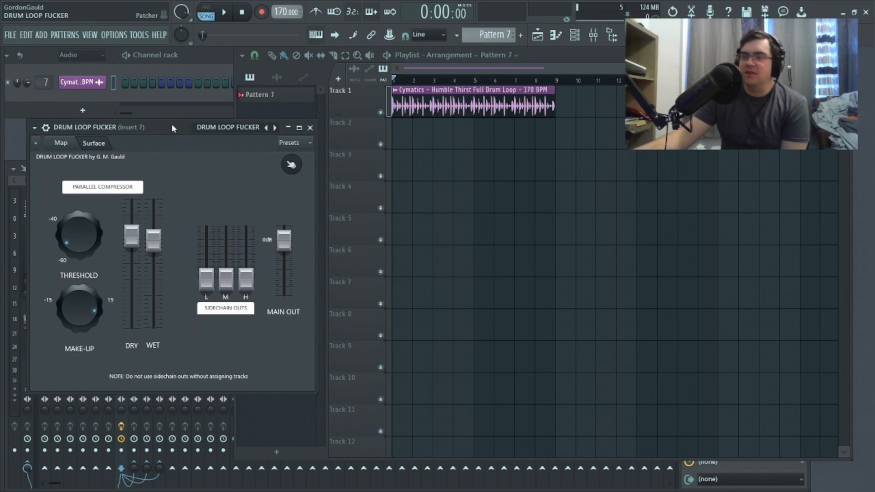
drag(171, 124, 238, 114)
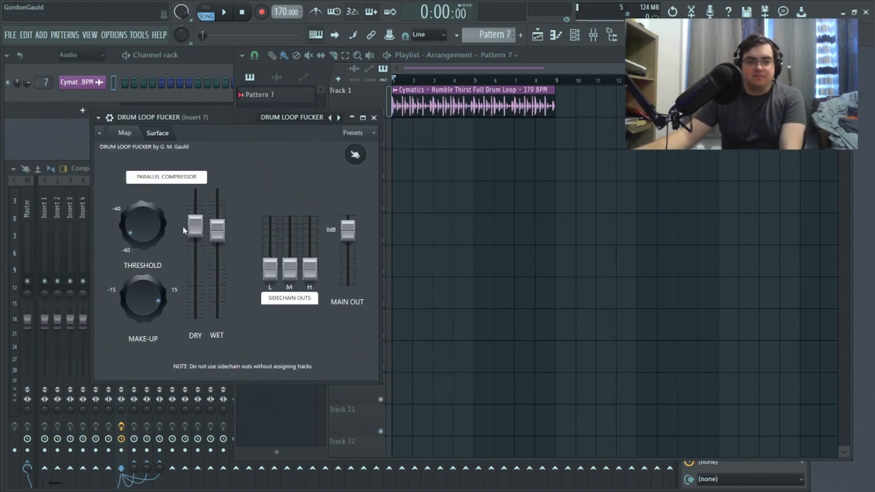
click(135, 133)
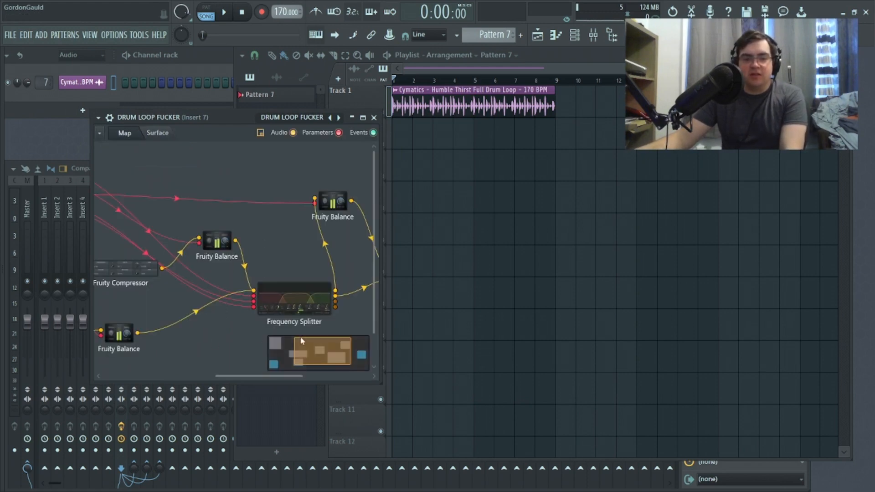
drag(245, 376, 322, 395)
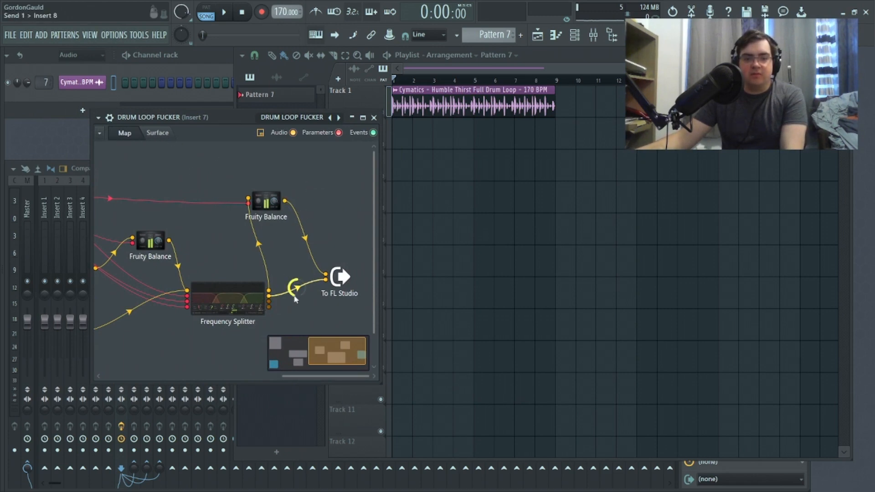
right_click(333, 277)
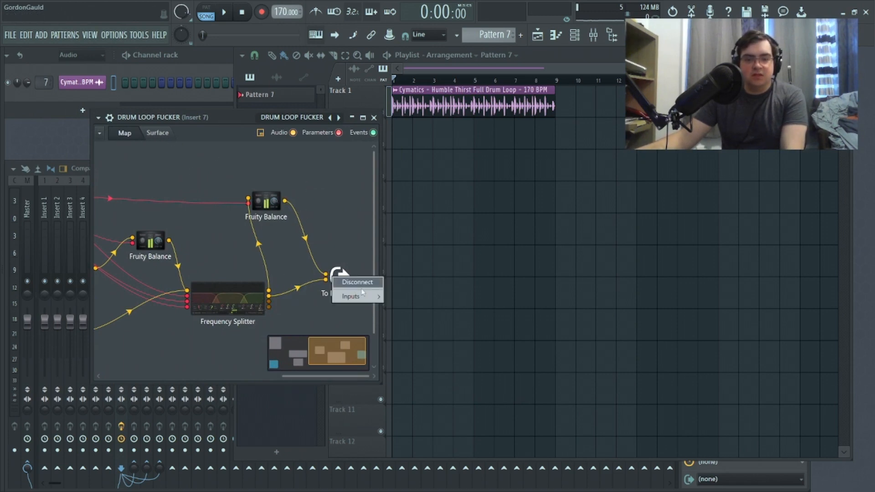
click(166, 133)
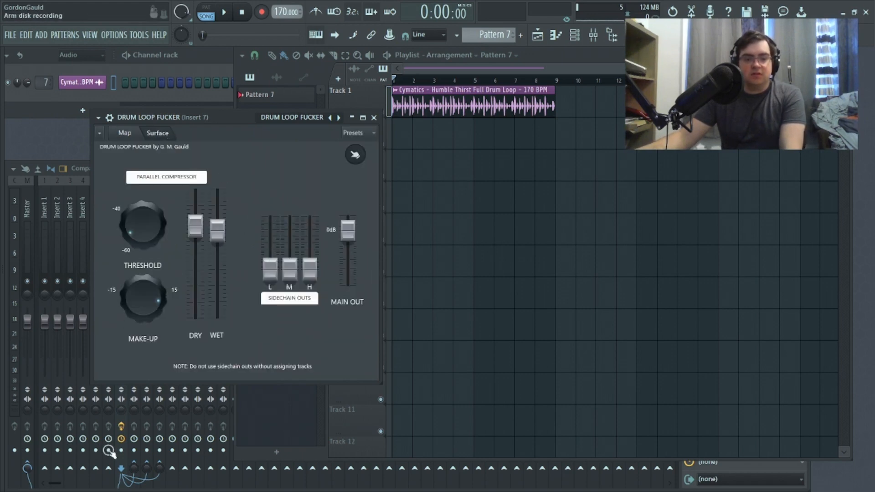
Step: Show the effect chain on mixer track Insert 7 and play the drum loop briefly to hear it
click(124, 461)
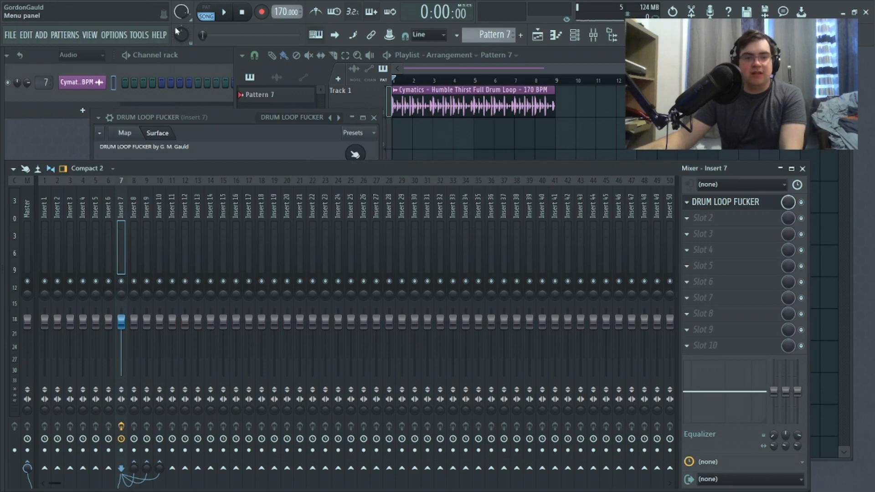
click(225, 14)
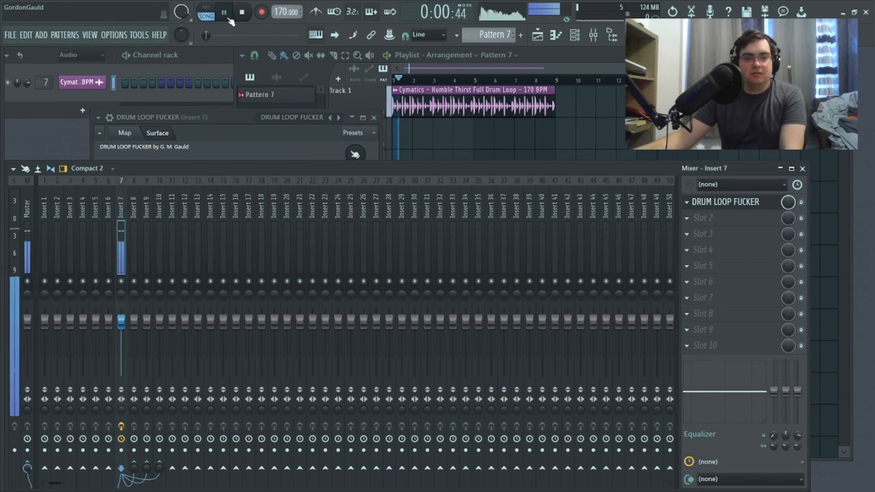
click(496, 70)
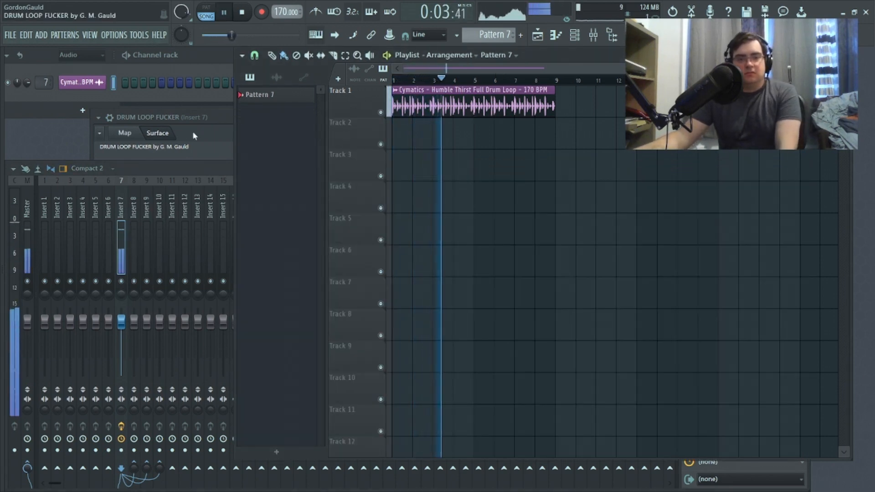
key(space)
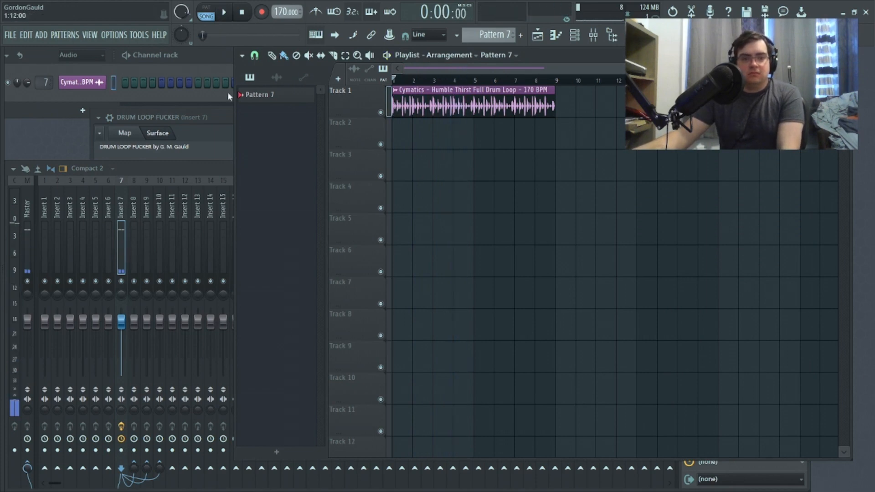
Step: Pull the parallel compressor's Wet fader to minimum and play the drum loop to audition the dry signal alone
click(209, 130)
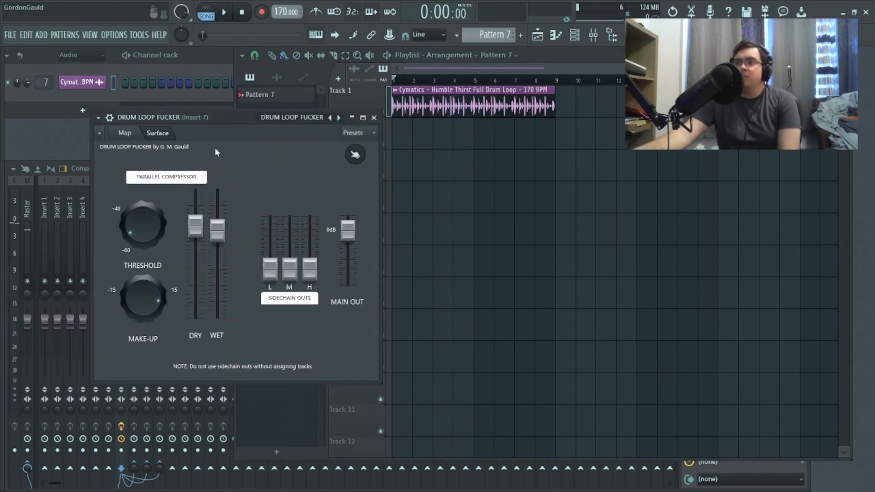
click(455, 79)
drag(217, 230, 217, 320)
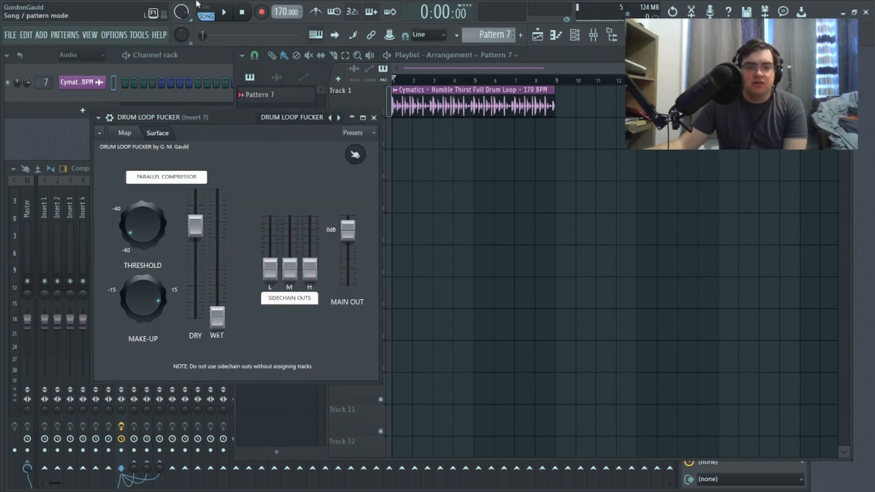
click(224, 13)
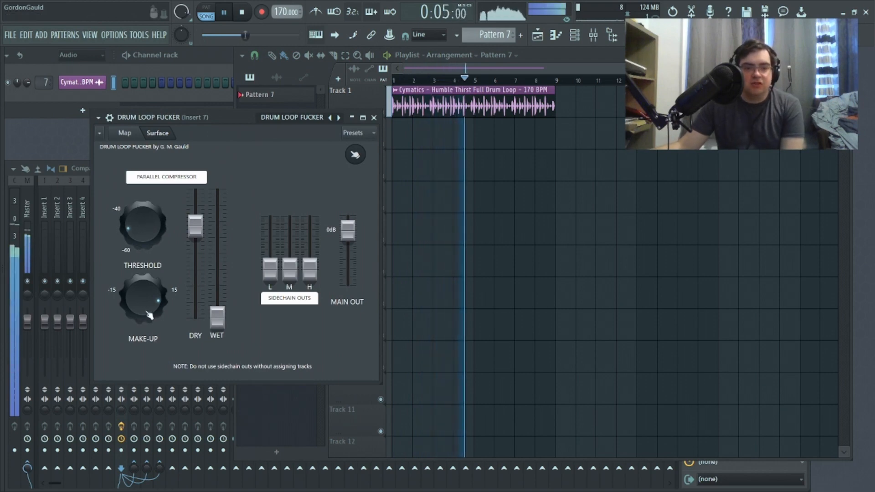
Step: Set the Dry fader to minimum, raise Wet, fine-tune Threshold and Make-up, and play the loop to audition the compressed signal
drag(217, 317, 195, 318)
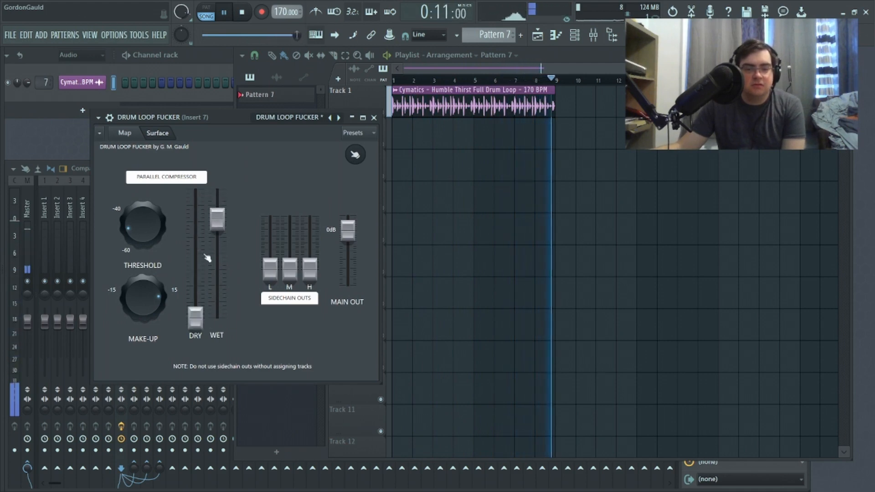
click(241, 13)
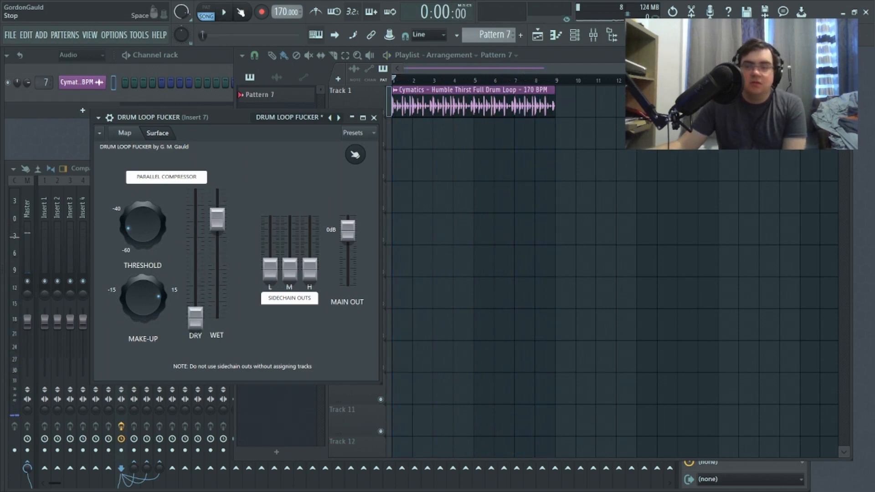
drag(222, 218, 221, 223)
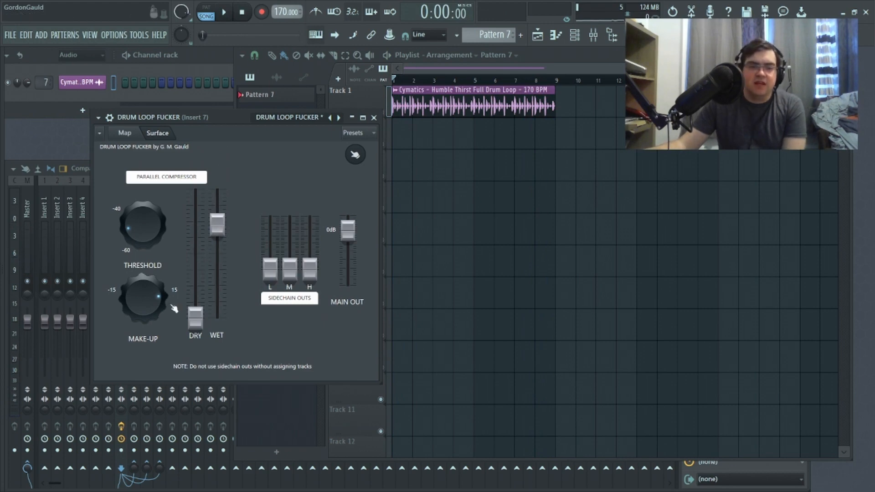
drag(154, 304, 155, 290)
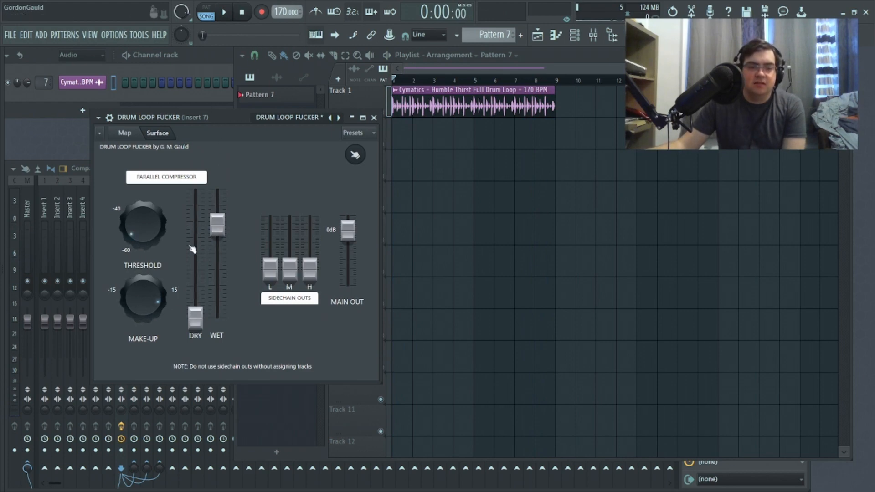
key(space)
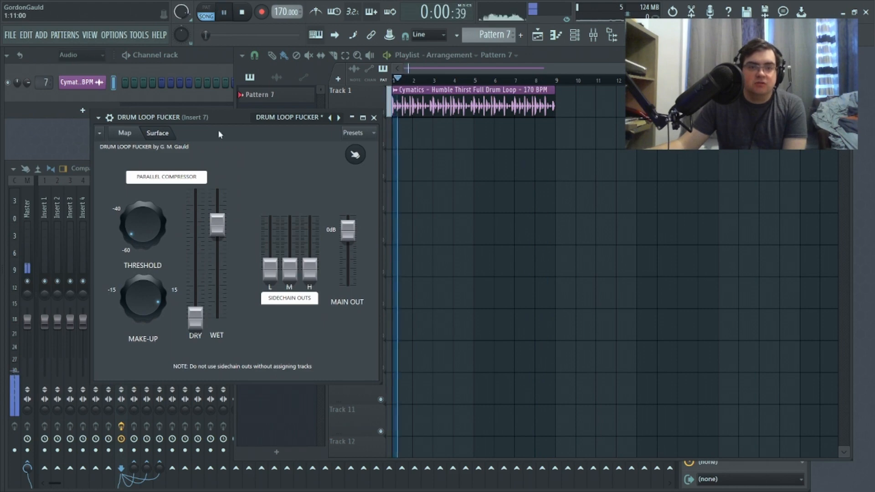
Step: Blend the Dry fader back in, level it with Wet near the upper end, and audition the mixed drum loop
drag(199, 328, 201, 243)
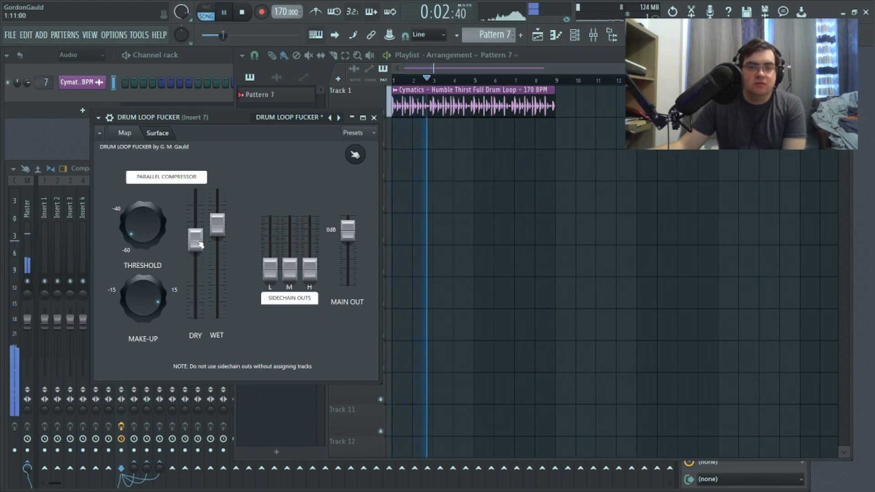
key(space)
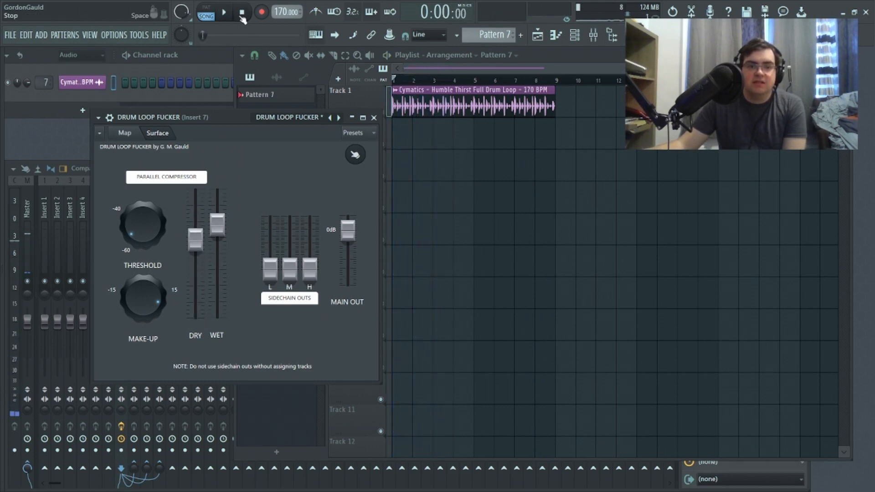
drag(199, 247, 218, 220)
click(226, 12)
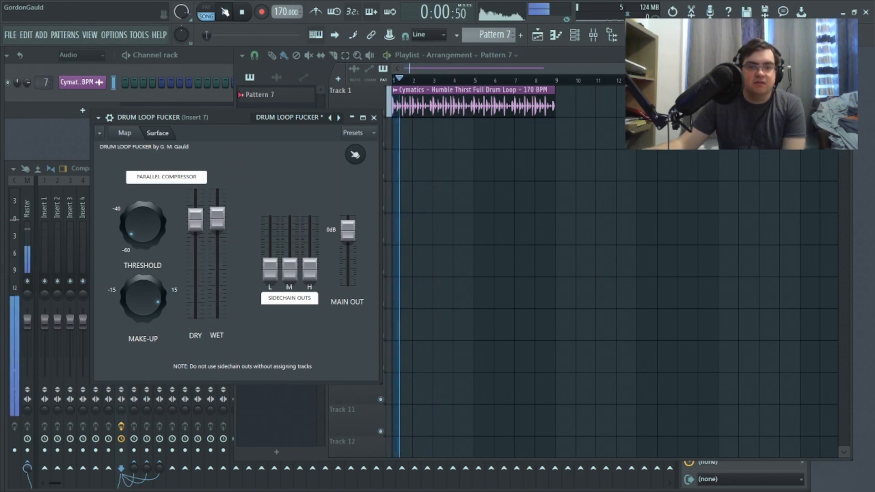
click(240, 12)
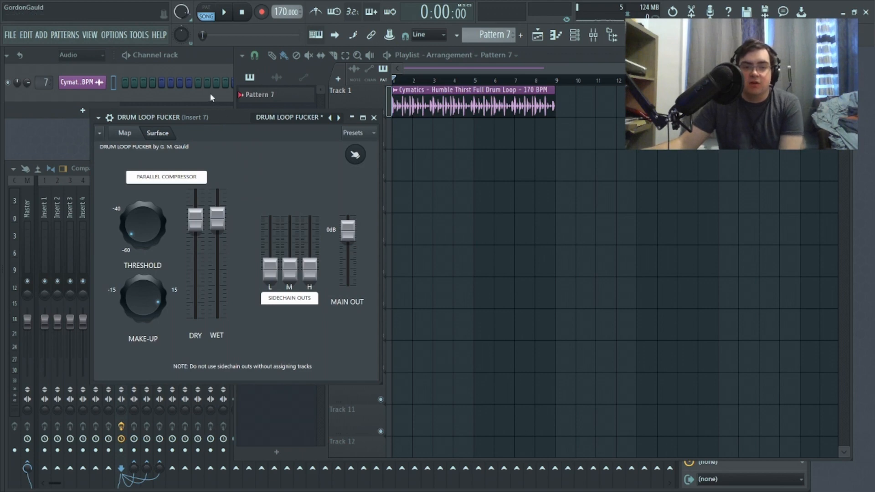
click(228, 11)
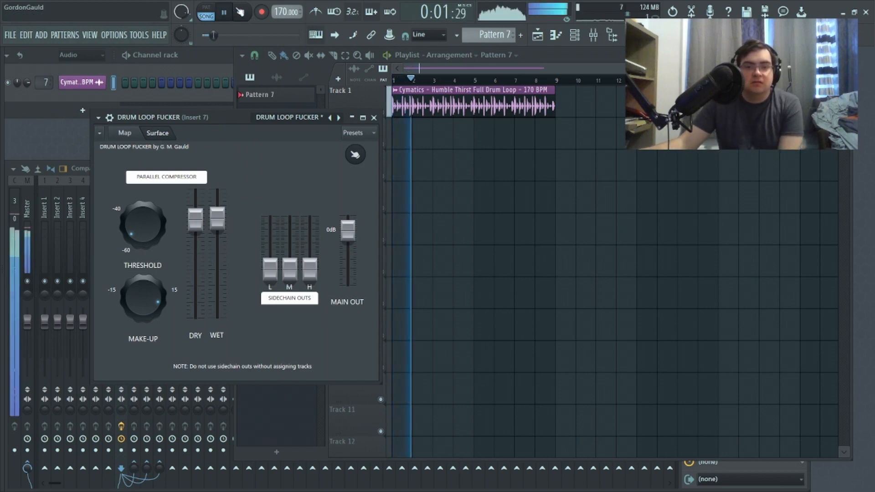
click(243, 12)
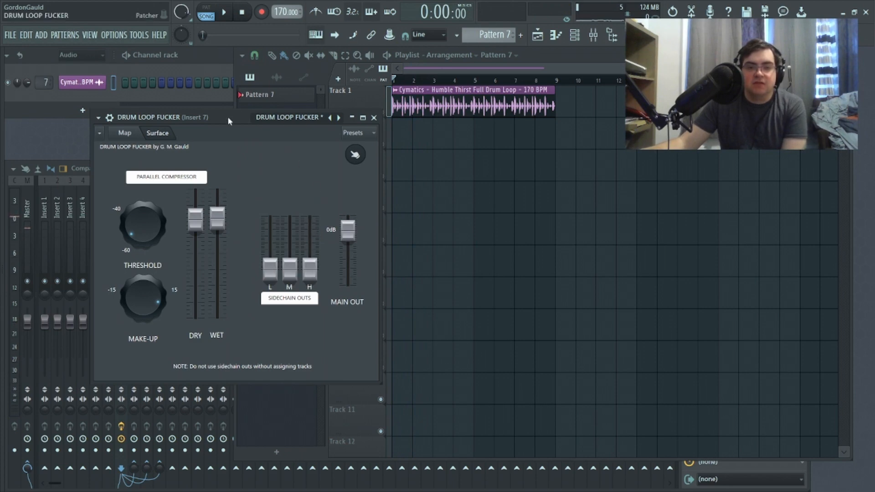
Step: Lower the Threshold and Make-up knobs and reset the Wet fader slightly below Dry while the loop plays
drag(227, 117, 201, 128)
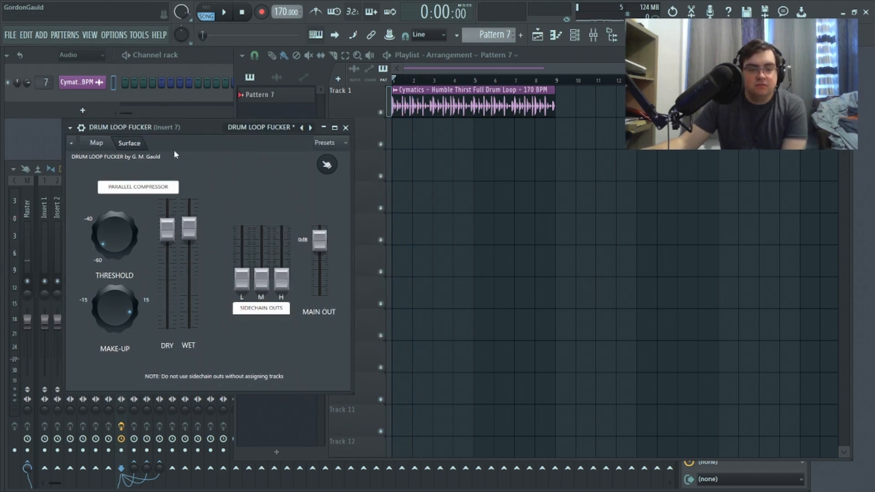
drag(189, 228, 186, 276)
key(space)
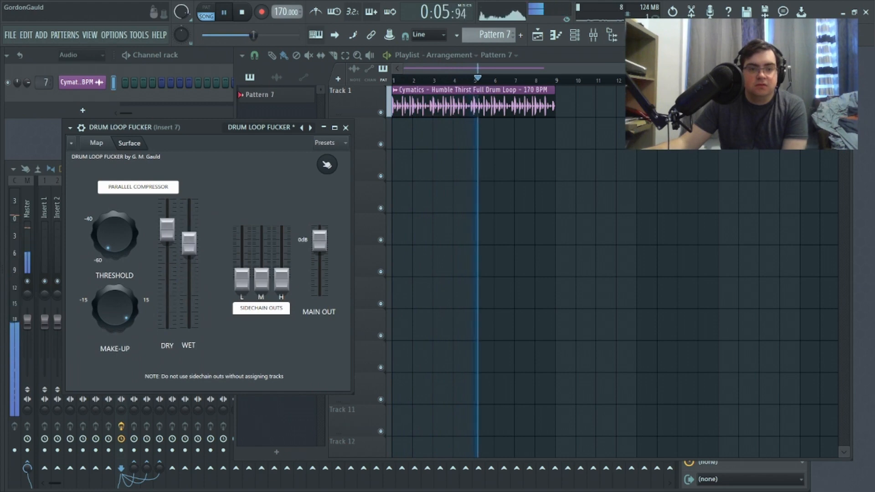
drag(189, 264, 190, 236)
key(space)
Step: Fine-tune the Dry fader to sit slightly above Wet and play the drum loop to check the balance
drag(168, 226, 169, 229)
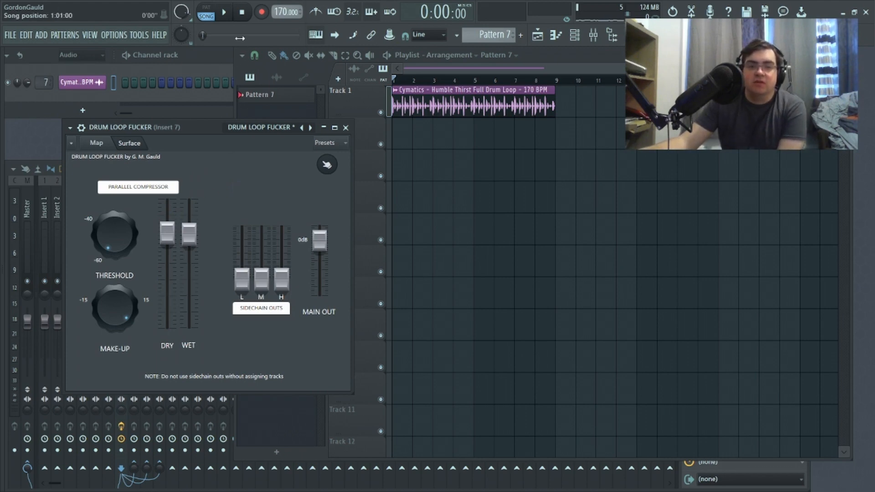
key(space)
drag(167, 232, 168, 226)
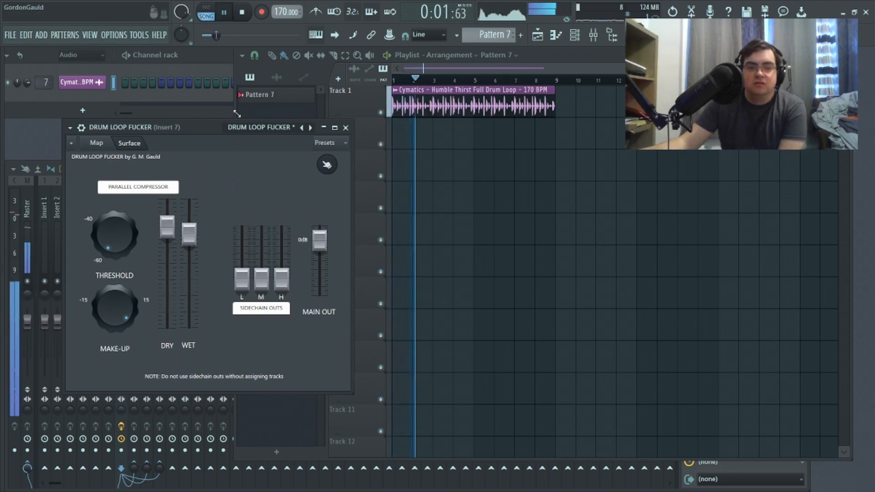
key(space)
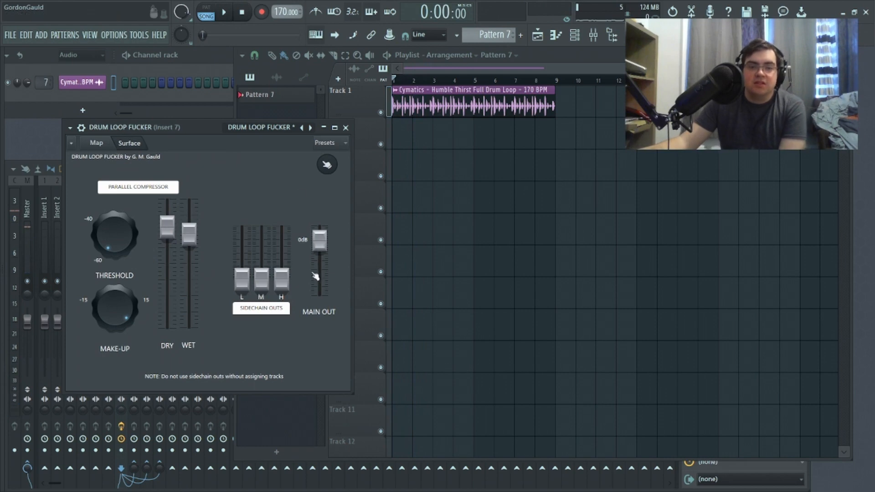
Step: Examine the Frequency Splitter routing in the Patcher map and the connection options of the To FL Studio output
click(97, 143)
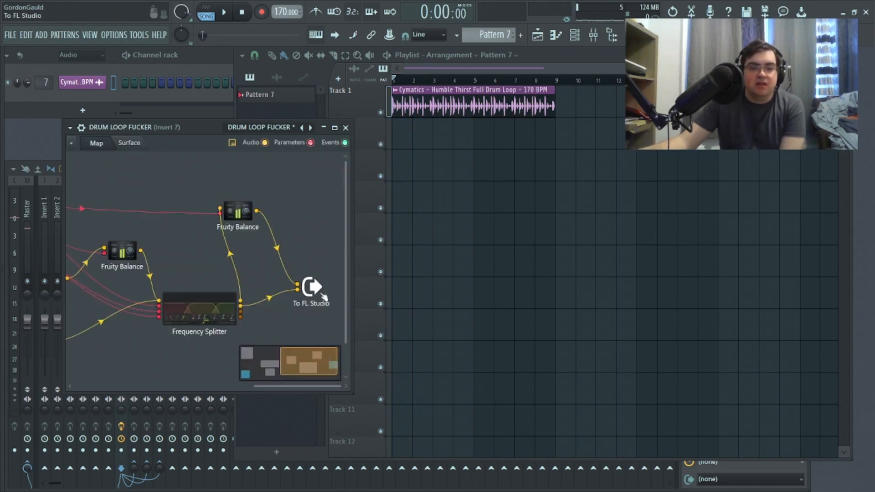
click(129, 143)
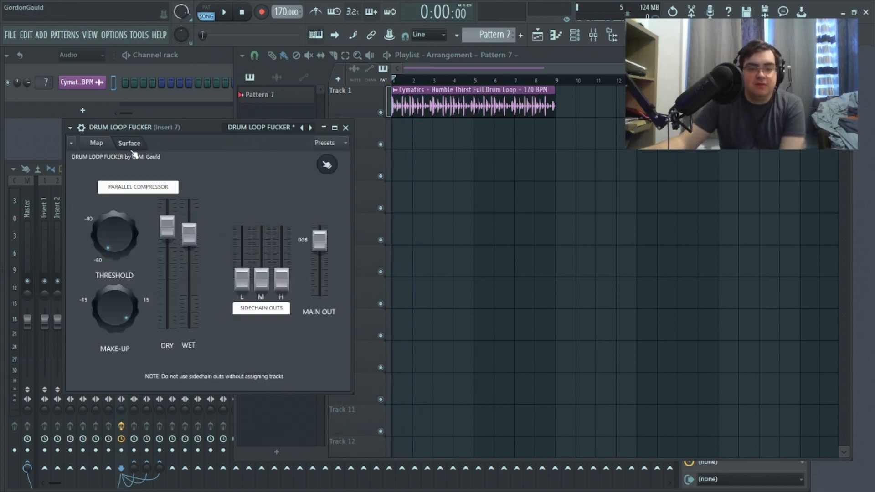
click(96, 143)
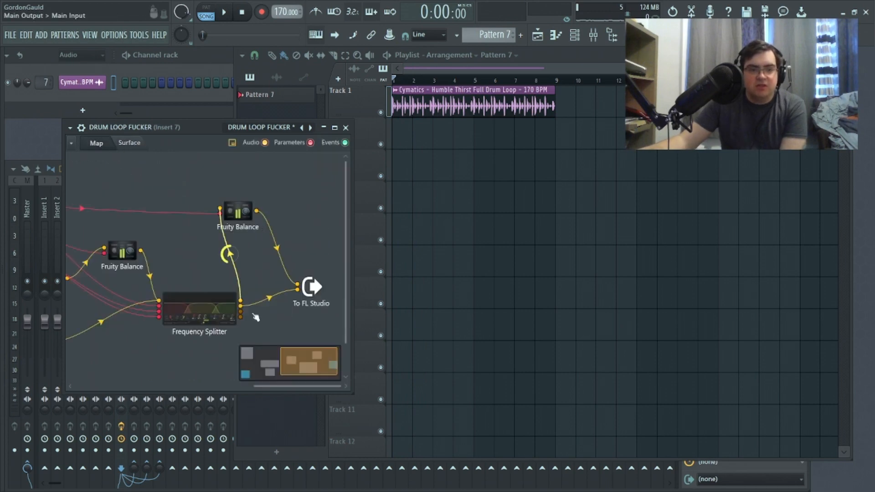
right_click(316, 287)
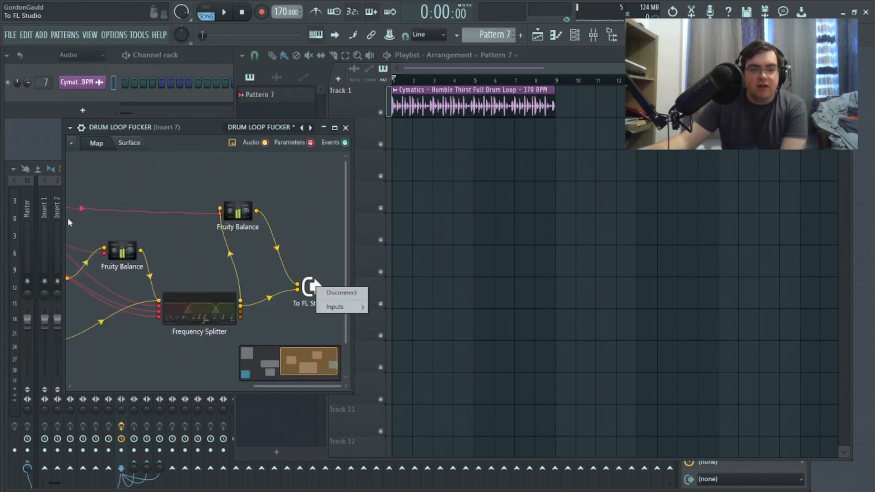
Step: Assign the Cymatics drum loop channel to mixer track 5 and select the Insert 7 track in the mixer
click(50, 220)
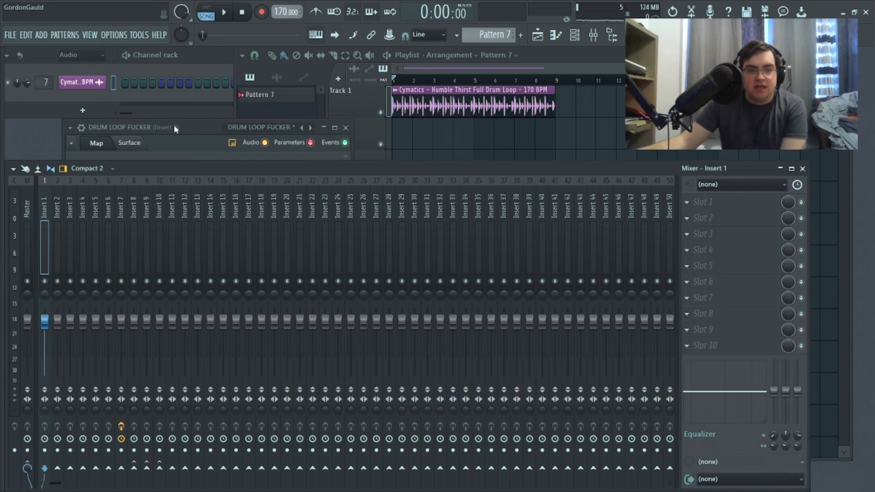
click(40, 81)
drag(40, 81, 40, 86)
click(122, 228)
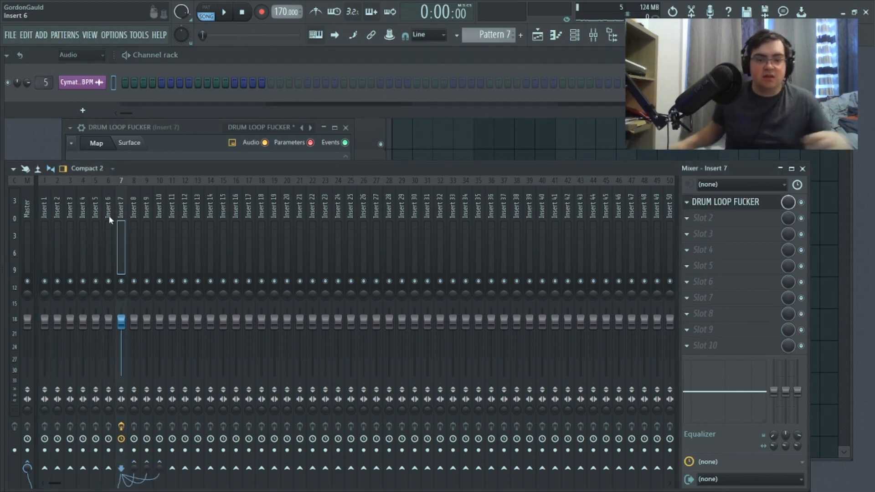
Step: Move the mixer track holding the compressor to the Insert 1 position and reset its routing
key(alt+Left)
key(alt+Left)
key(alt+Left)
key(alt+Left)
key(alt+Left)
key(alt+Left)
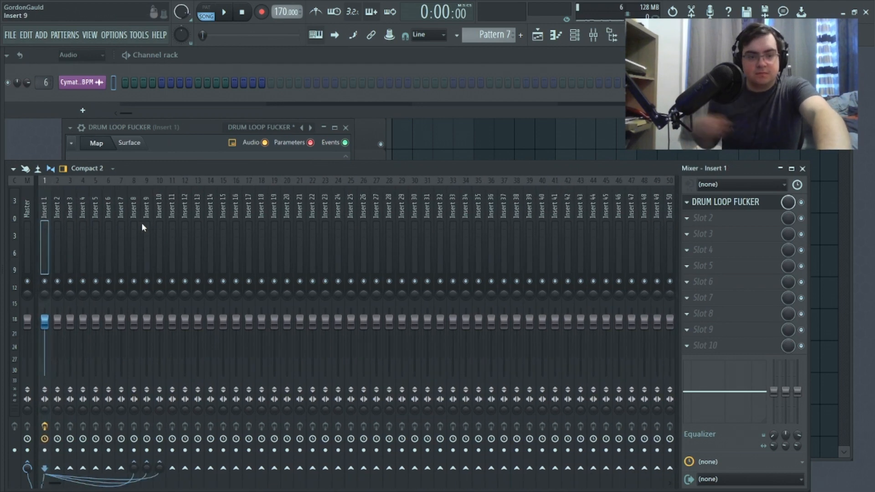
right_click(47, 216)
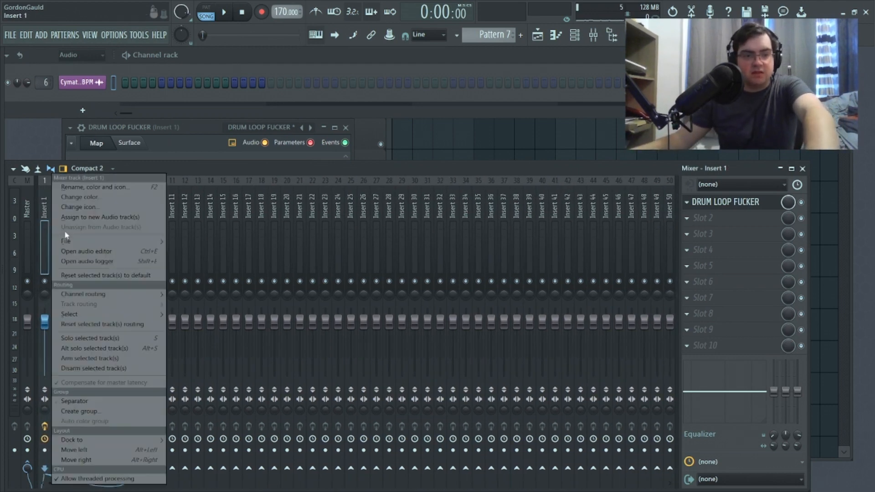
click(153, 323)
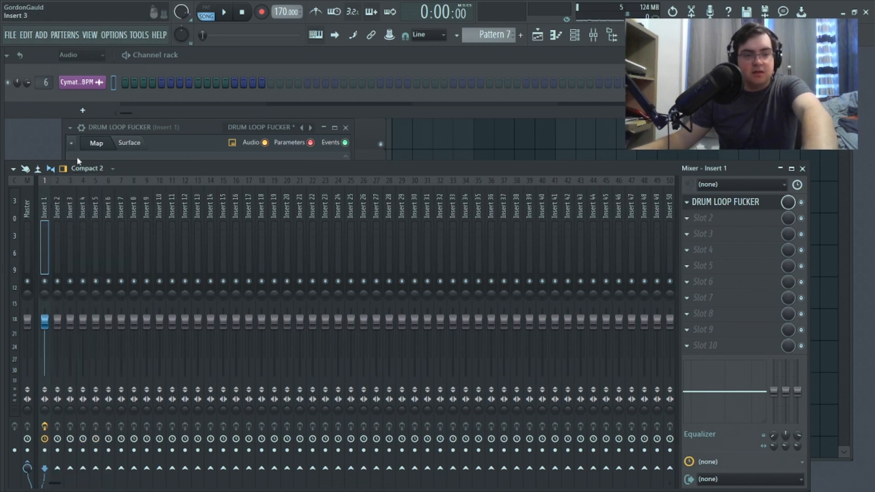
Step: Sidechain Insert 1 to the Insert 2, Insert 3 and Insert 4 mixer tracks
right_click(58, 468)
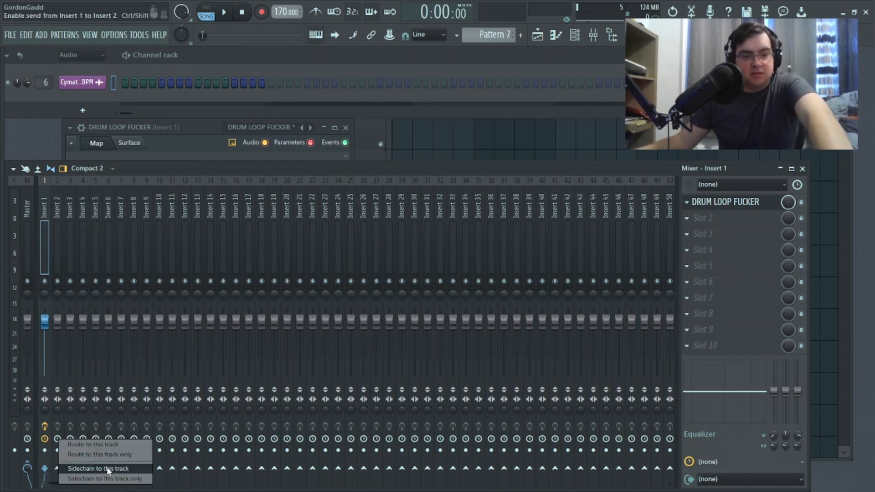
click(108, 479)
right_click(68, 469)
click(118, 479)
right_click(83, 469)
click(133, 478)
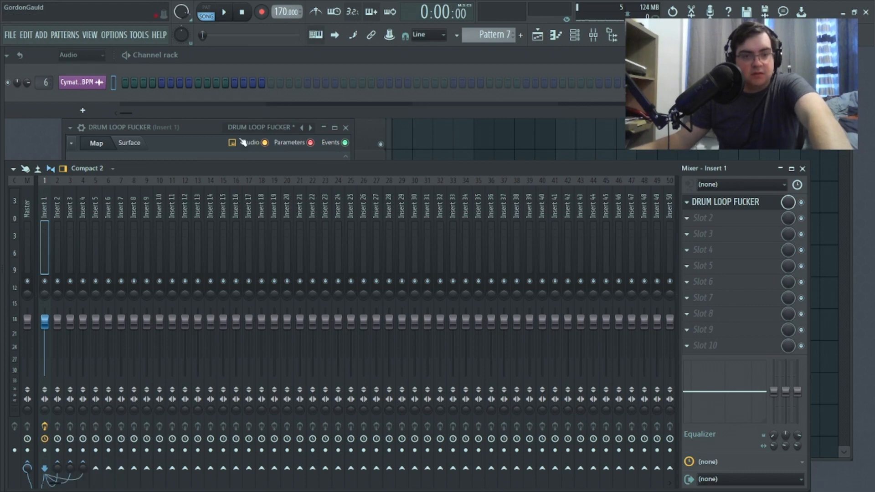
Step: Reload the DRUM LOOP FUCKER preset in Patcher, check the Frequency Splitter connections in its map and close the plugin
click(209, 133)
click(70, 127)
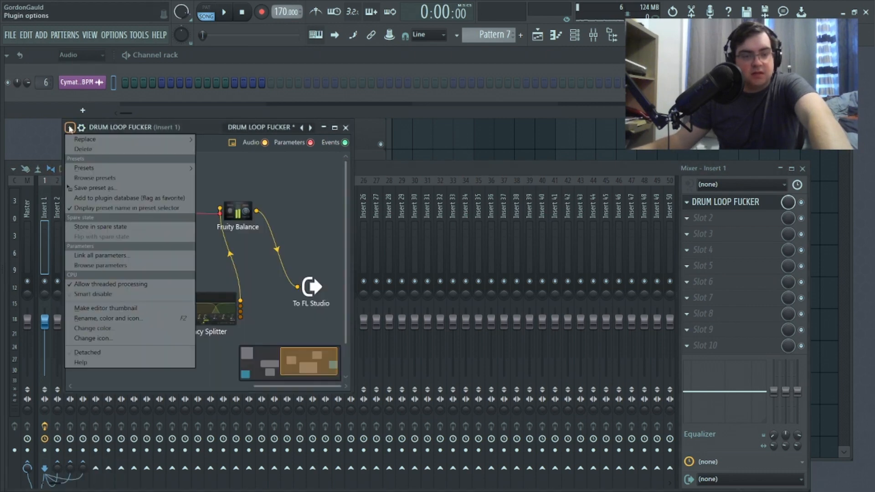
mouse_move(96, 168)
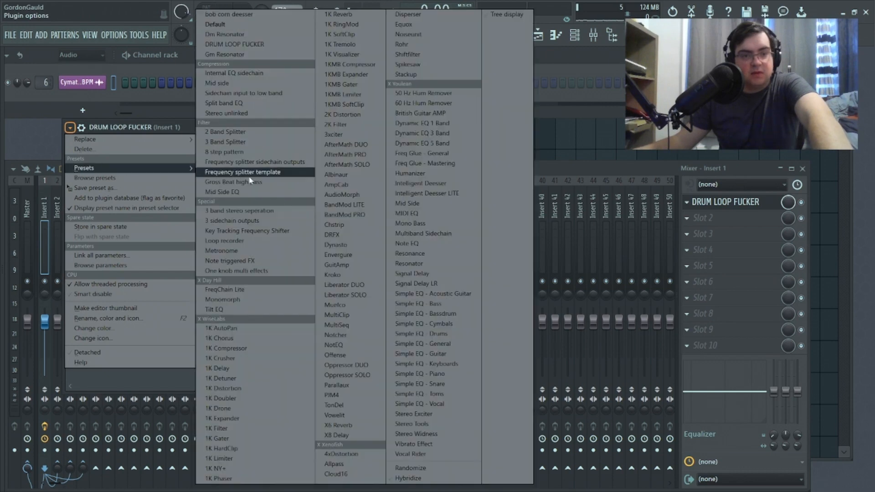
click(227, 48)
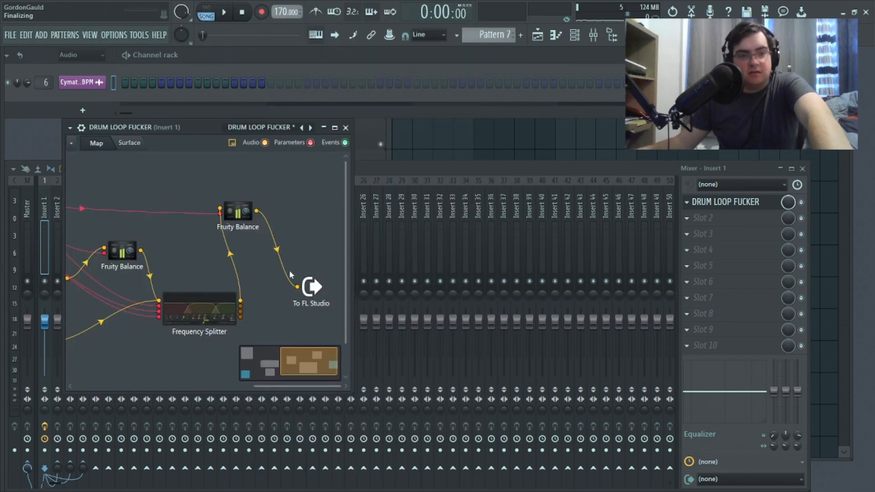
click(96, 143)
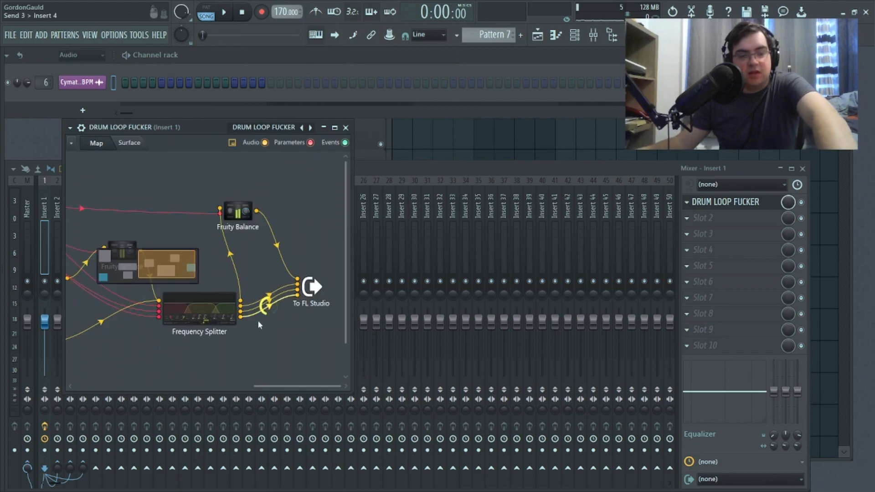
click(346, 127)
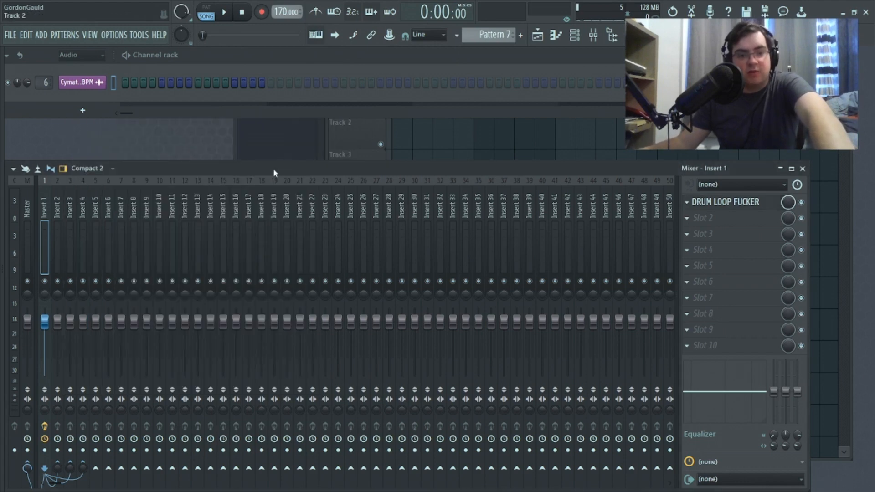
Step: Assign the Cymatics drum loop channel to mixer track 1 while the loop plays
key(space)
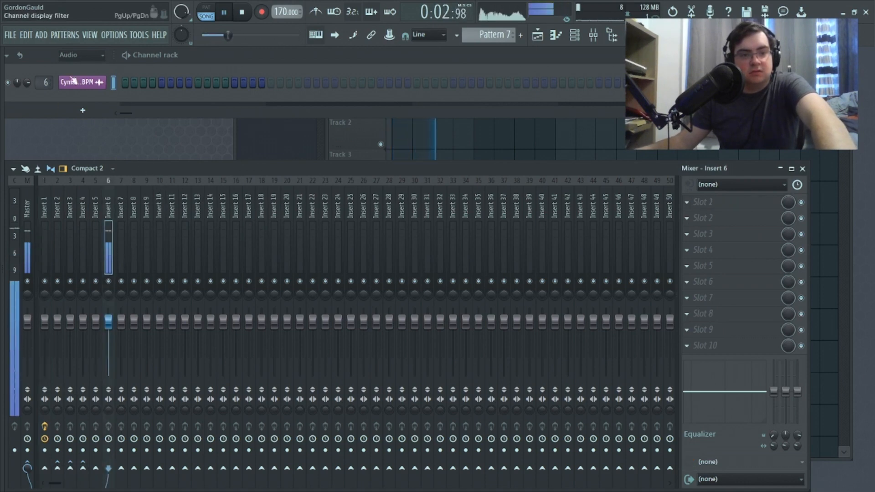
drag(46, 82, 45, 99)
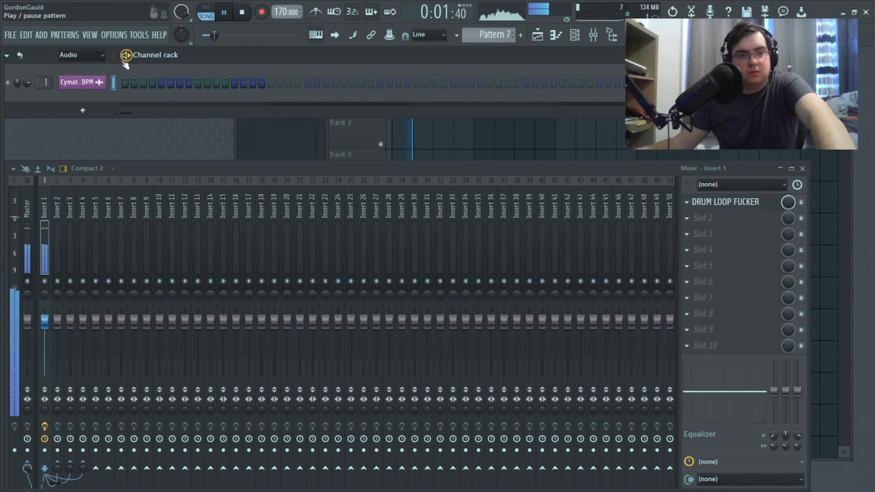
key(space)
Step: Show the control surface of the compressor on Insert 1 and lower its Main Out fader all the way
click(728, 208)
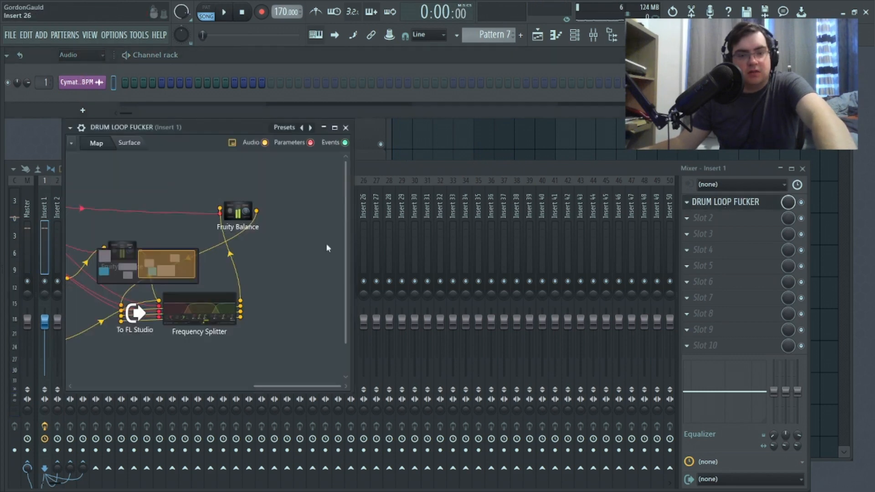
click(127, 143)
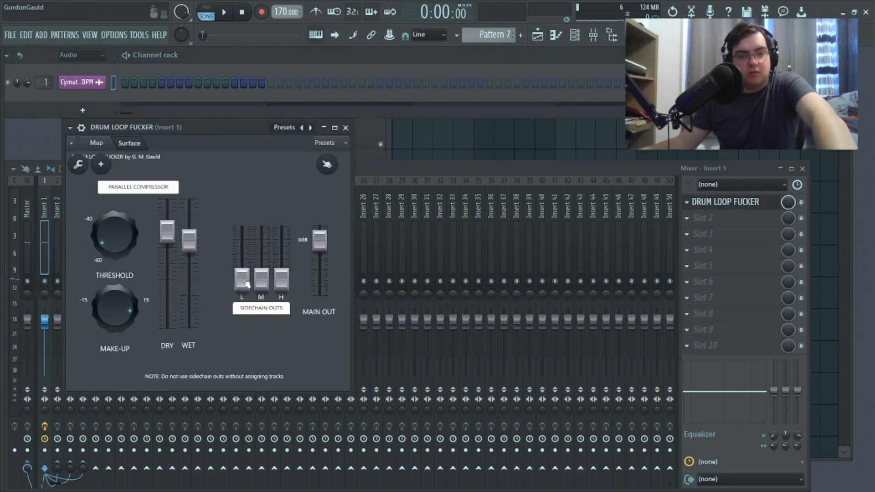
drag(191, 123, 412, 104)
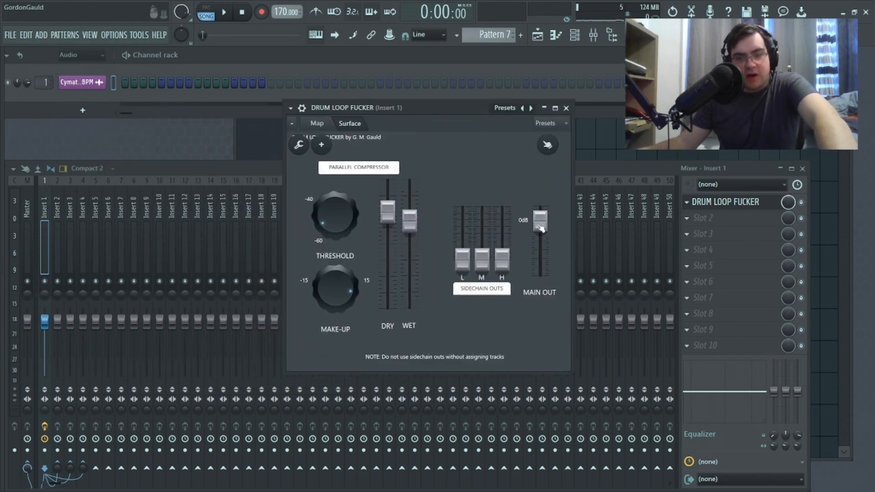
drag(540, 221, 540, 274)
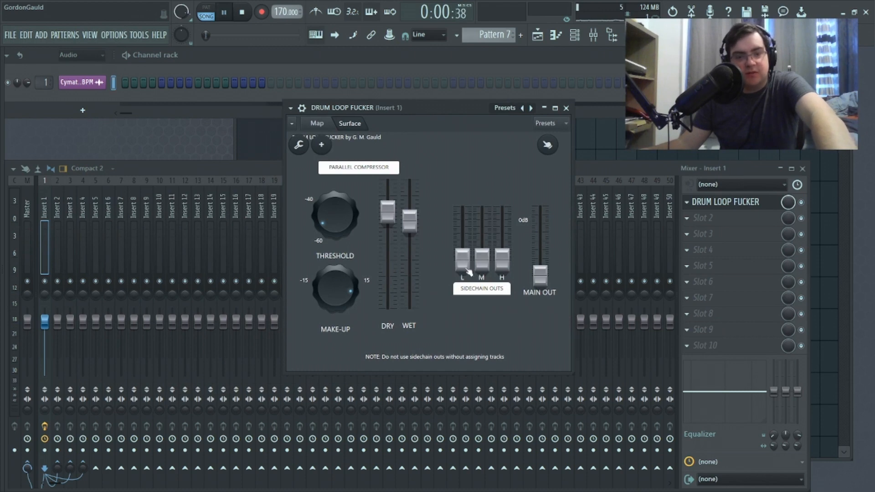
Step: Raise the L, M and H sidechain output faders to about mid-travel while the drum loop plays
click(241, 13)
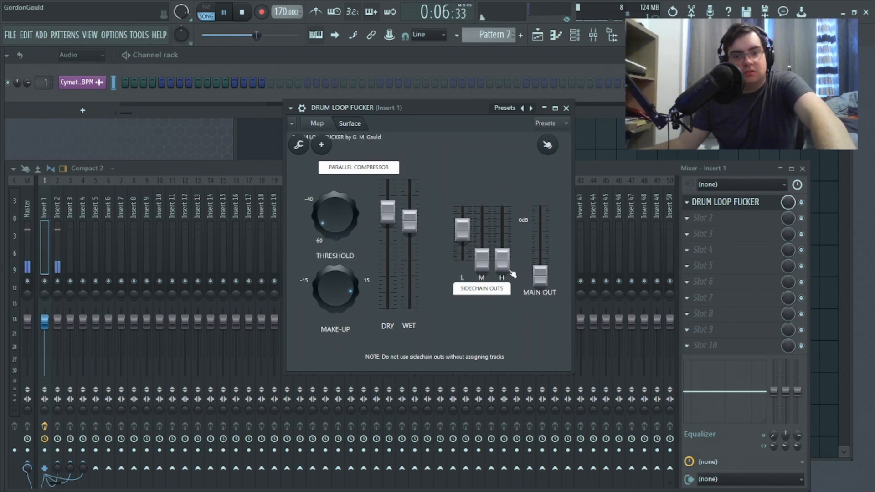
drag(512, 273, 499, 258)
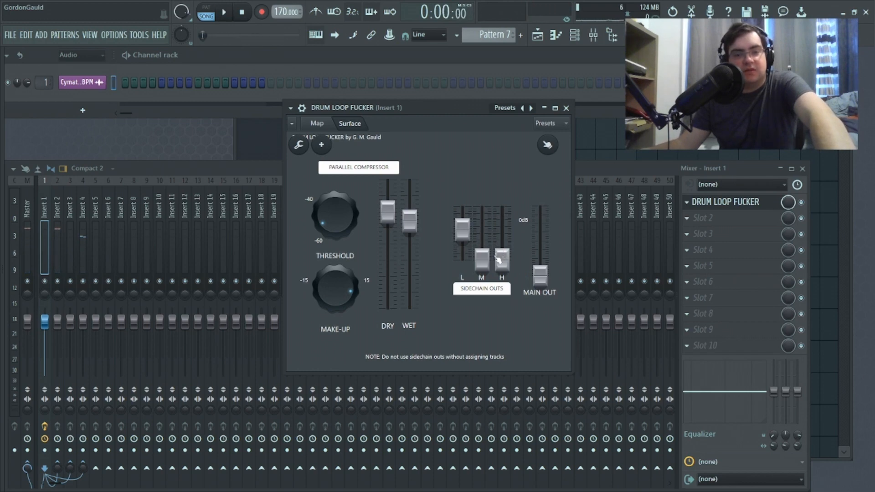
drag(492, 262, 491, 235)
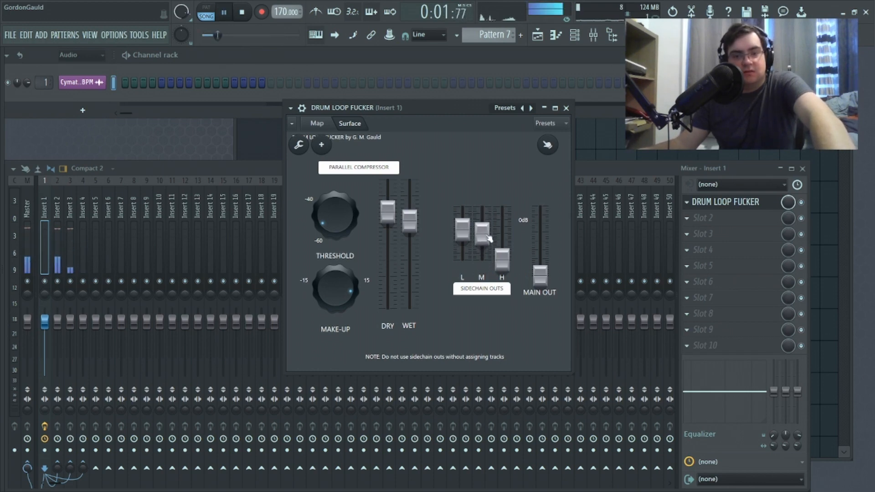
drag(502, 275, 502, 250)
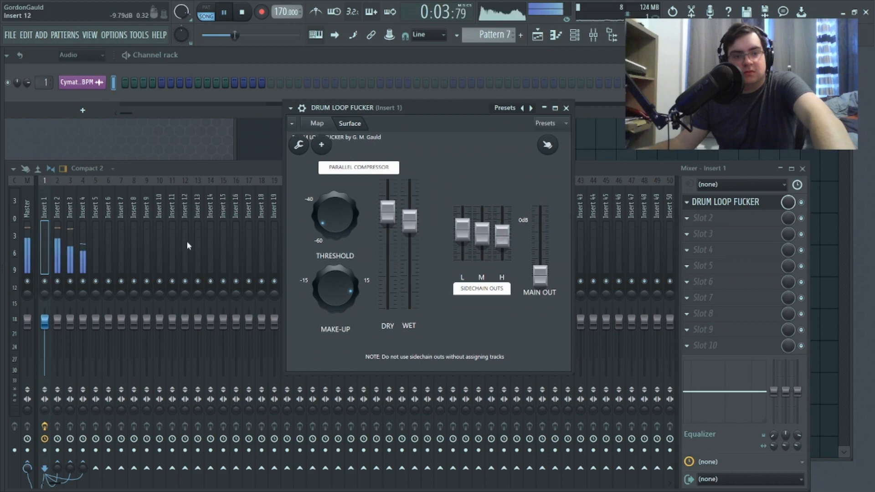
Step: Sidechain the Insert 2 mixer track to Insert 4
click(62, 258)
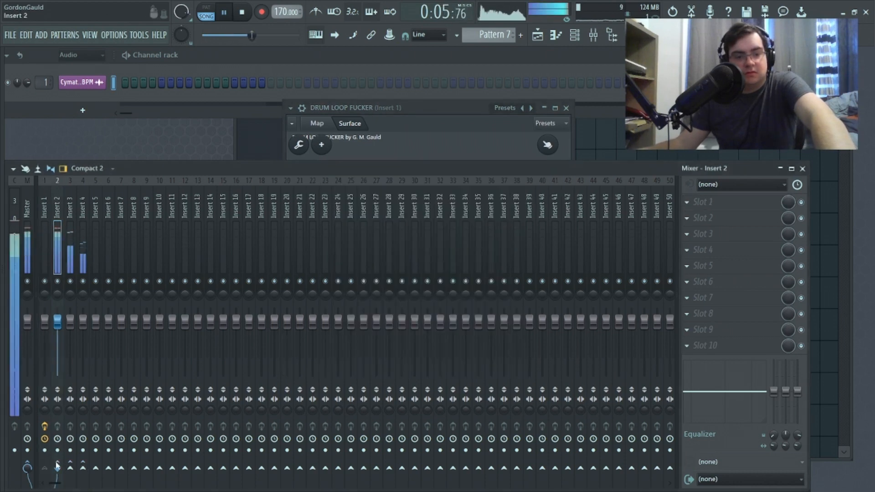
right_click(71, 468)
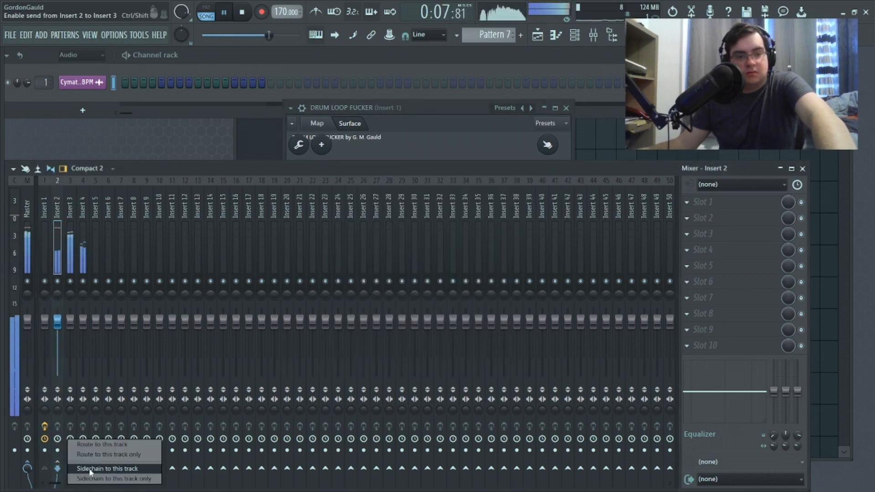
click(79, 238)
click(59, 249)
right_click(86, 472)
click(94, 469)
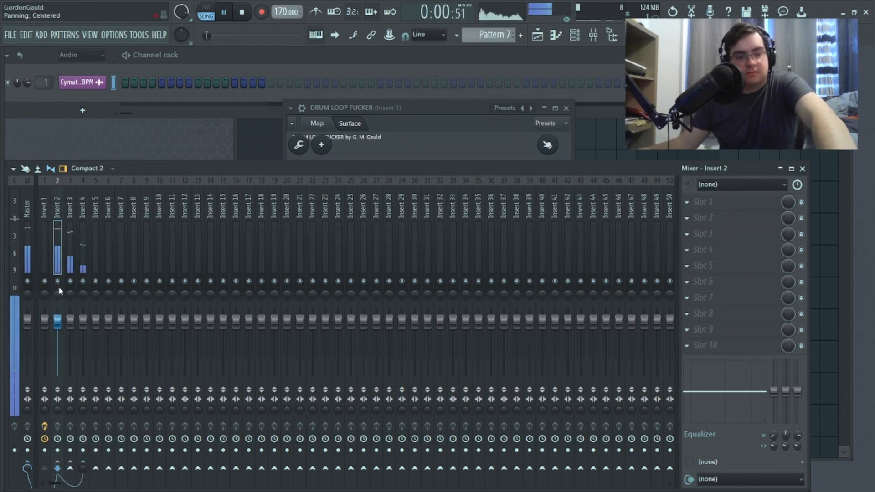
Step: Load Fruity Limiter in the first effect slot of Insert 4 and set it to COMP mode with Insert 2 as sidechain source
click(82, 256)
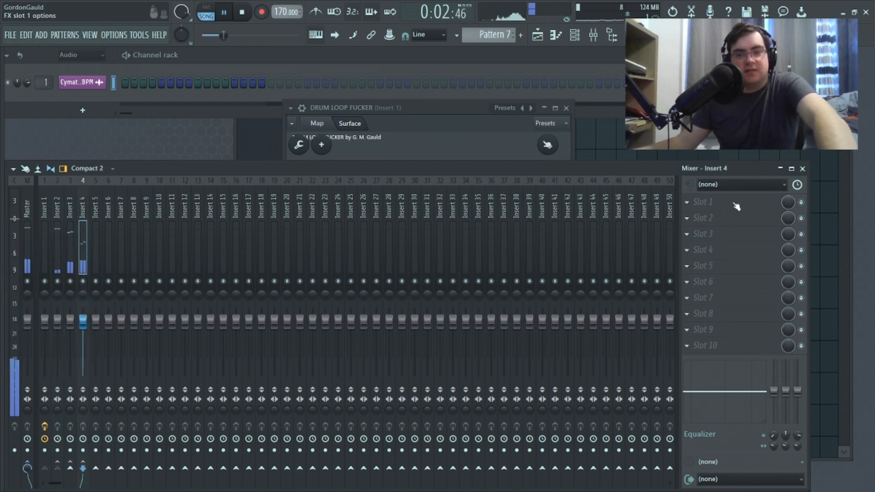
click(702, 202)
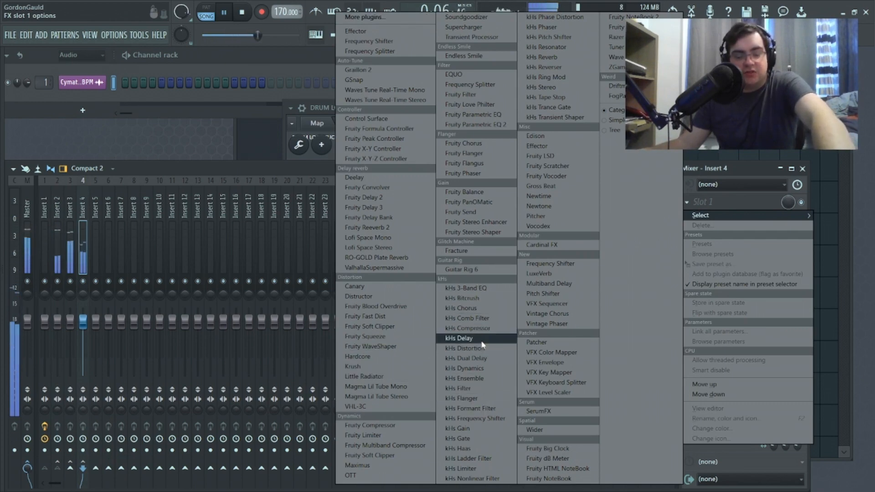
click(387, 435)
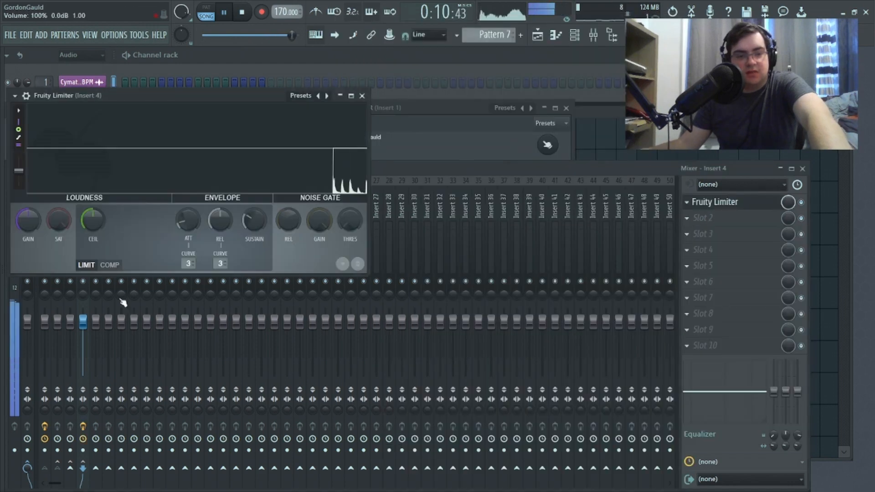
click(109, 265)
click(220, 264)
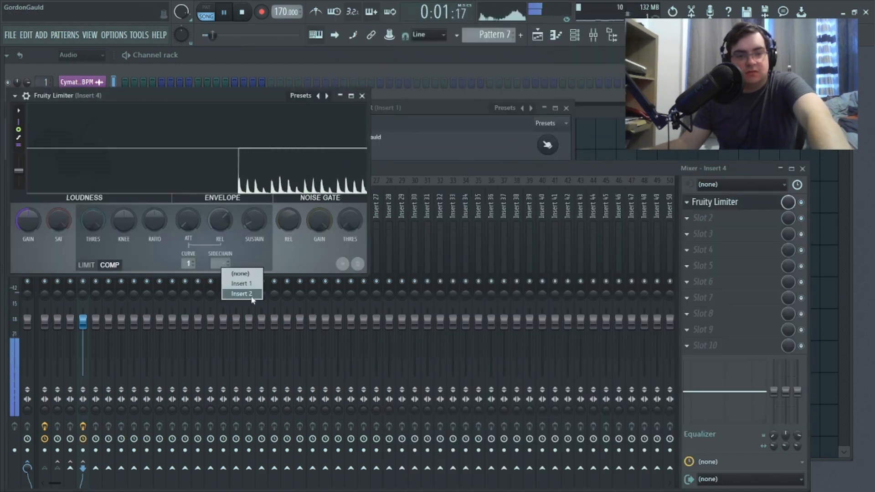
click(242, 294)
Step: Lower the Fruity Limiter's threshold, raise its ratio and play the loop to hear the sidechain compression
drag(92, 220, 93, 239)
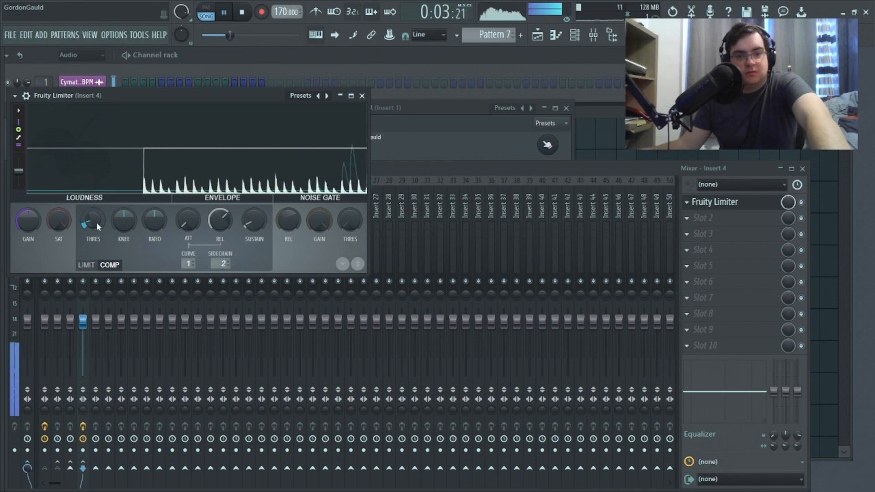
drag(154, 220, 155, 200)
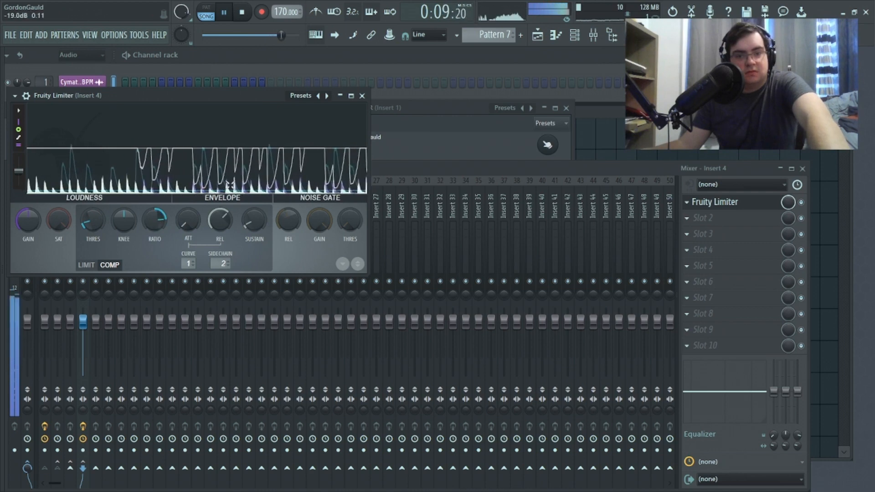
key(space)
click(362, 95)
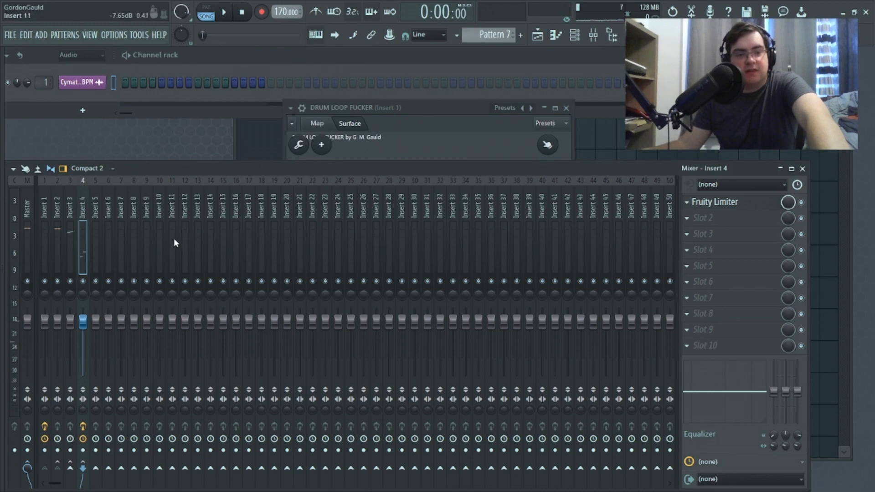
key(space)
key(space)
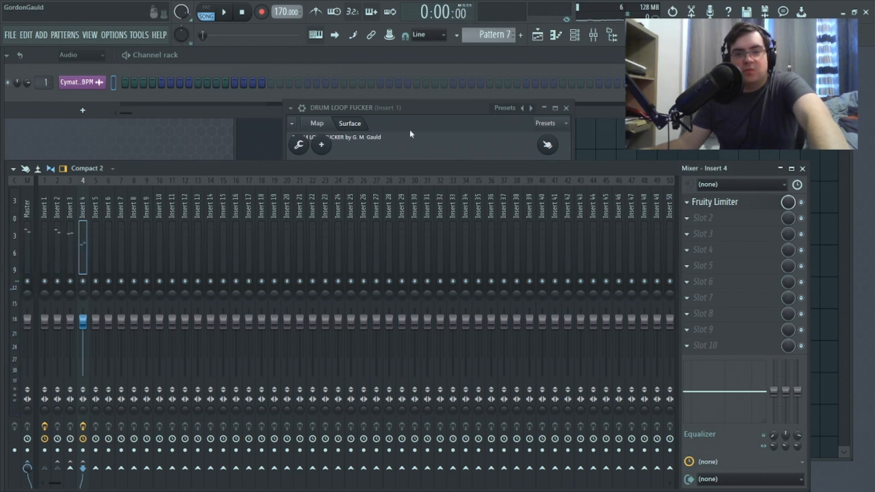
Step: Rearrange the To FL Studio and Frequency Splitter modules in the Patcher map and open the connection options of the splitter output feeding Insert 2
click(424, 119)
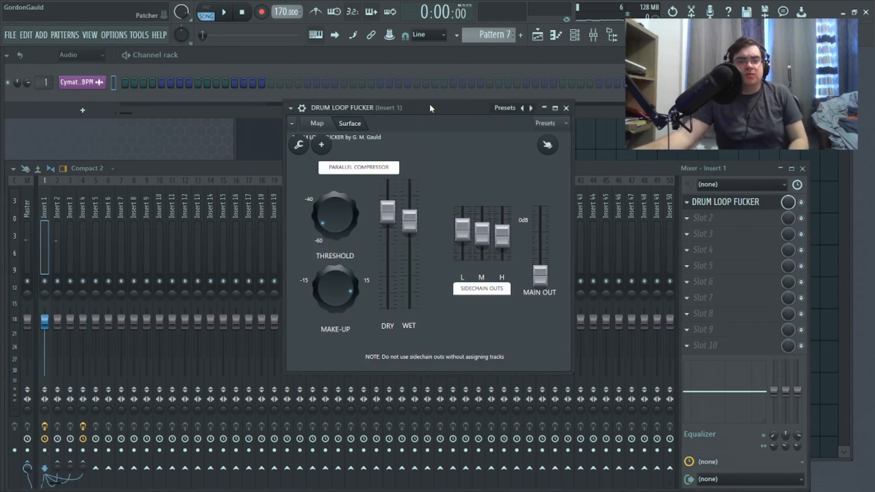
drag(429, 104, 334, 104)
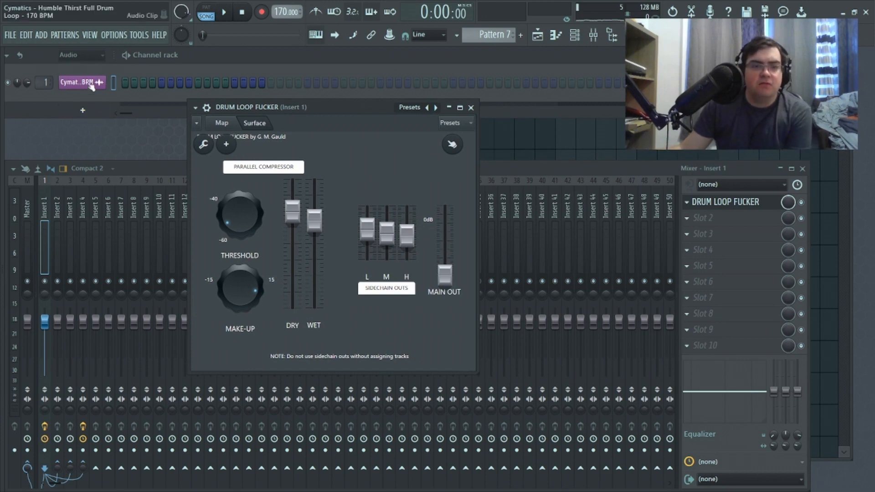
click(222, 123)
drag(393, 295, 408, 277)
drag(291, 319, 307, 305)
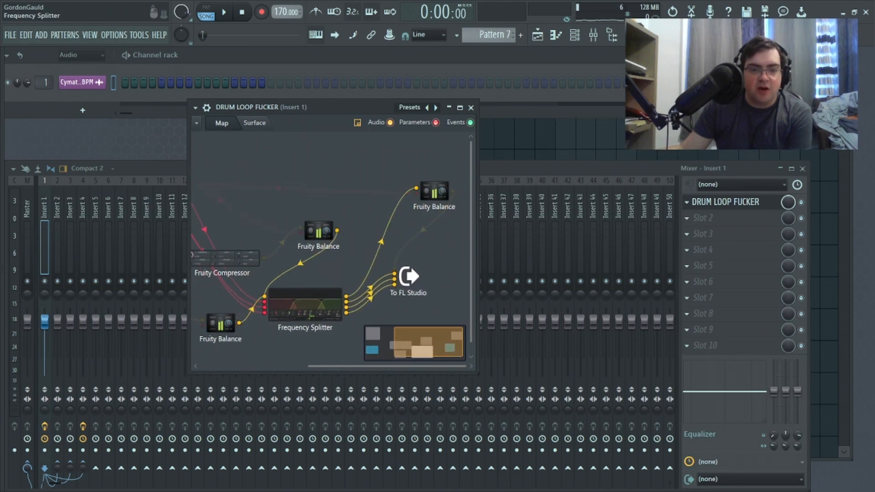
right_click(346, 304)
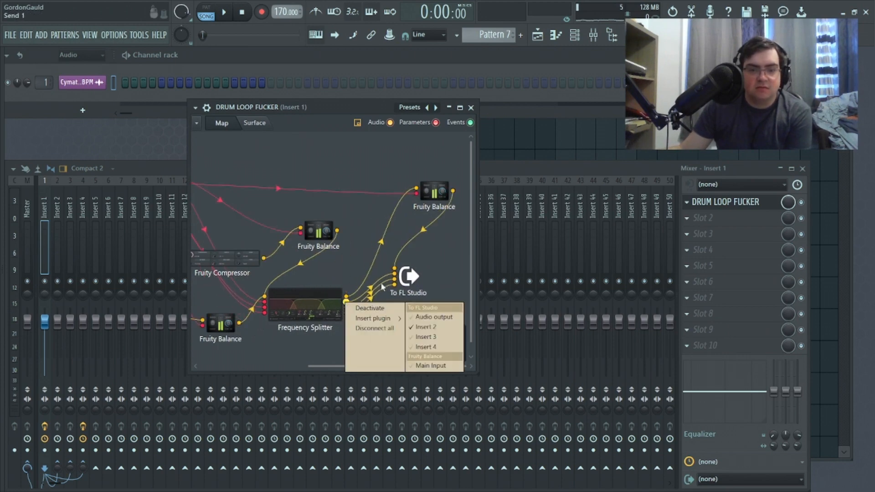
Step: Examine the source connections and available inputs of the To FL Studio module in the Insert 1 Patcher map
click(435, 274)
right_click(395, 275)
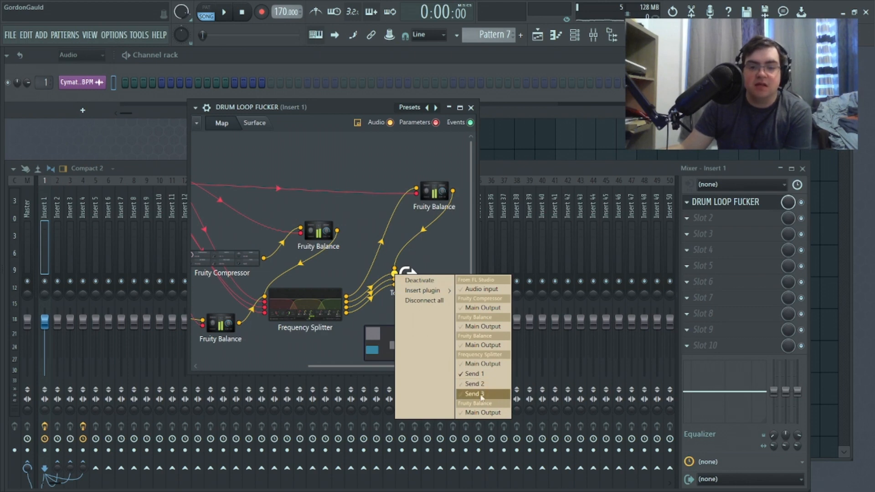
click(326, 346)
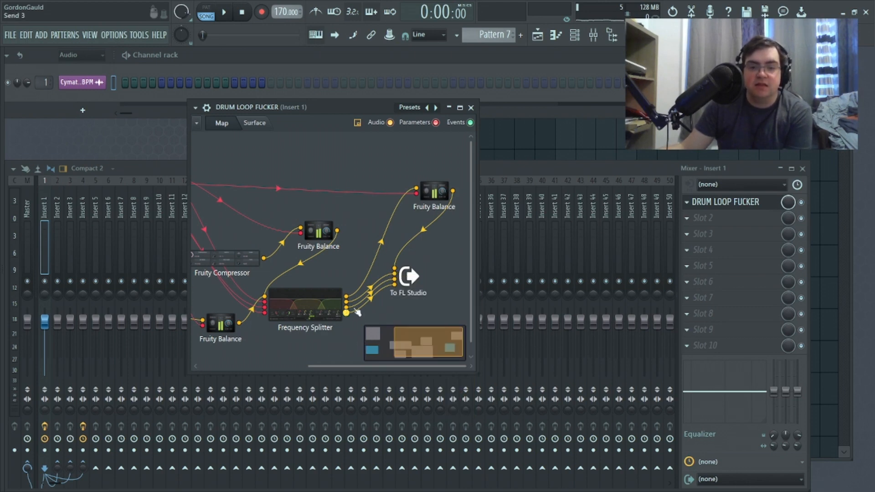
right_click(409, 278)
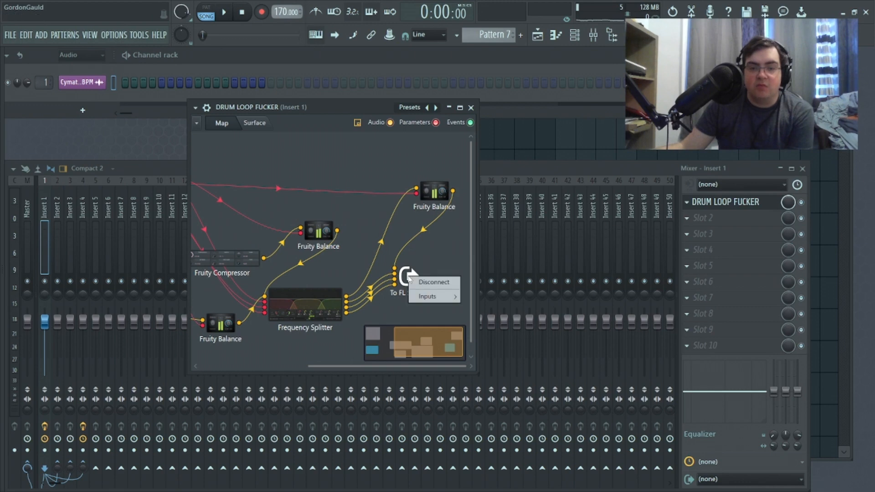
mouse_move(431, 299)
mouse_move(468, 301)
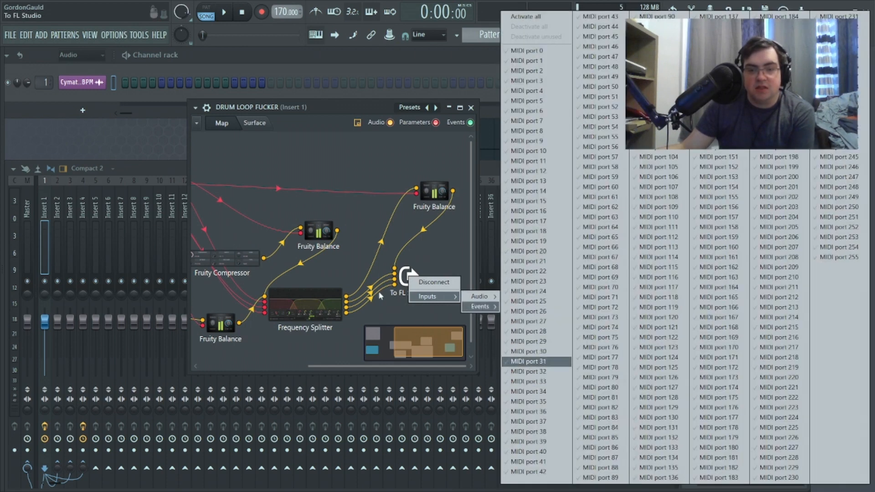
click(418, 316)
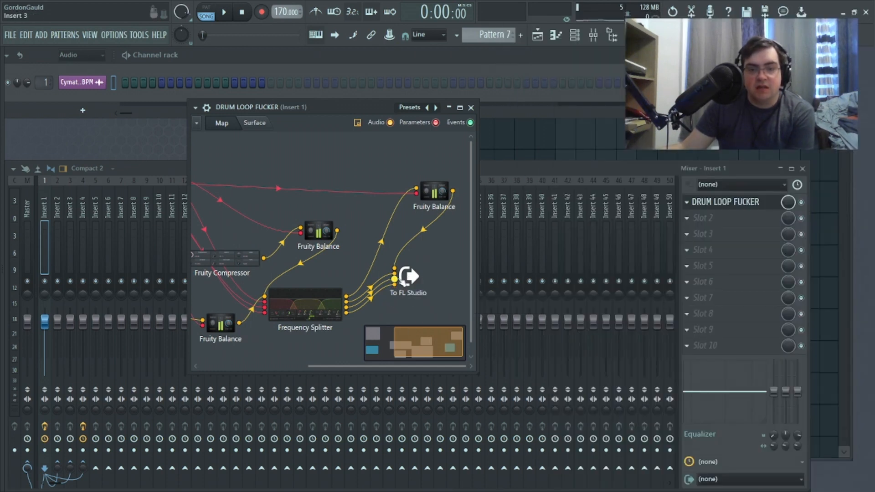
Step: Load Patcher in the first effect slot of Insert 5
click(47, 234)
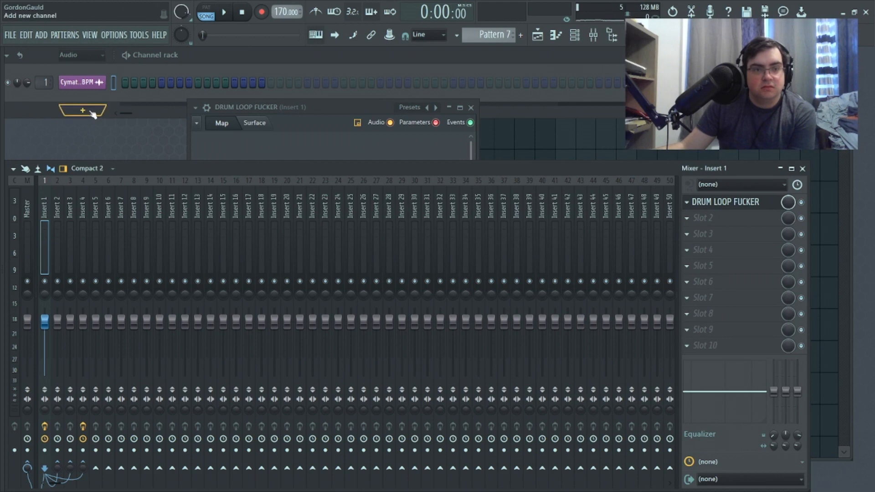
click(97, 205)
click(701, 202)
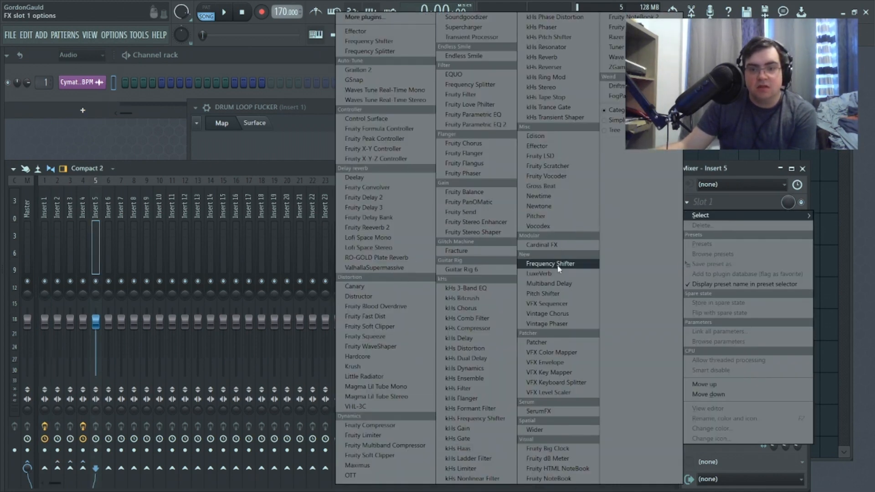
click(538, 342)
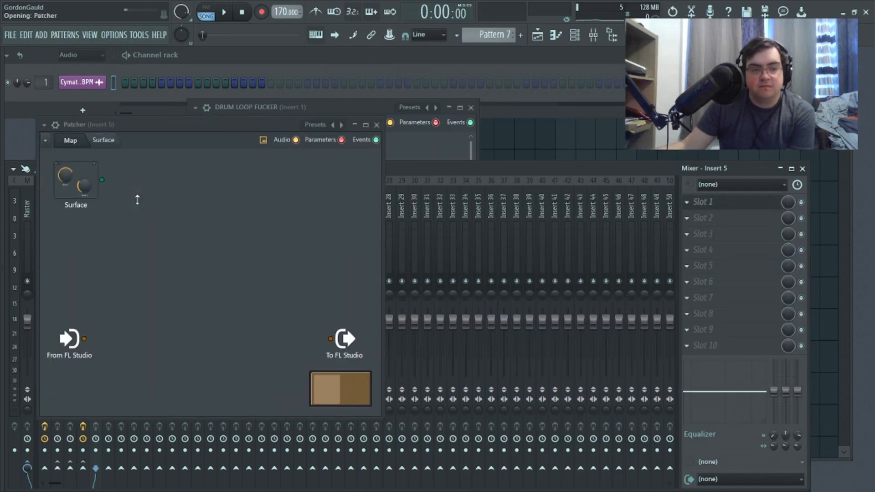
Step: Load the DRUM LOOP FUCKER preset into the Insert 5 Patcher and hide its wrapper settings
click(43, 125)
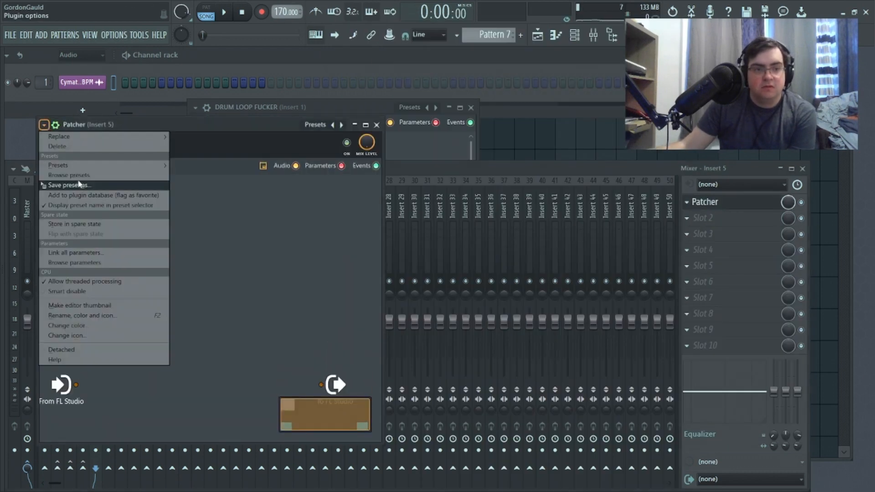
mouse_move(84, 166)
click(251, 44)
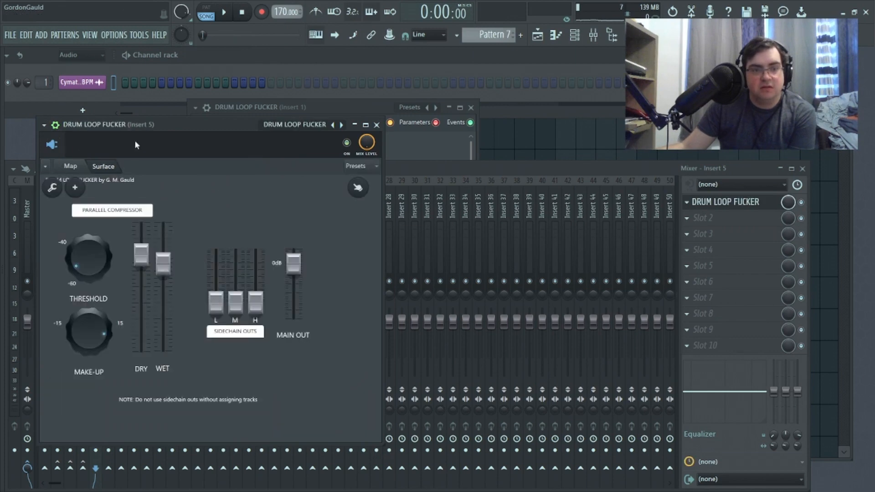
click(55, 124)
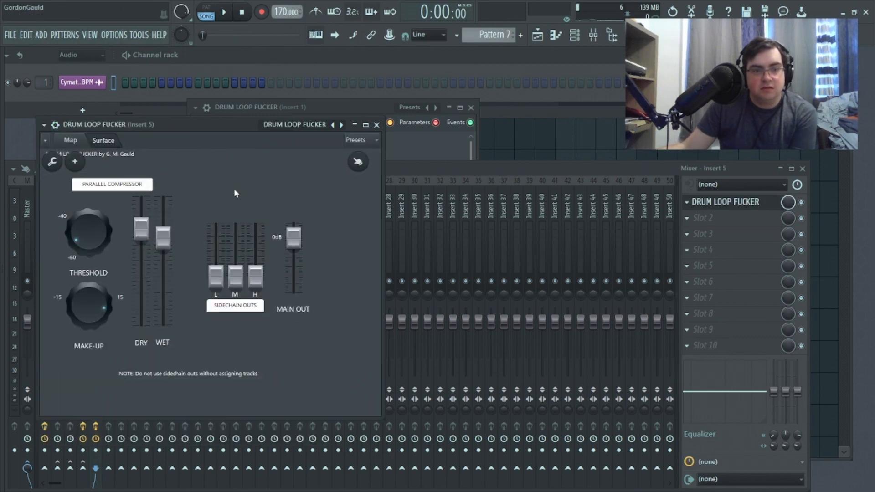
Step: Examine which audio inputs the To FL Studio module offers in the Insert 5 Patcher map
click(71, 140)
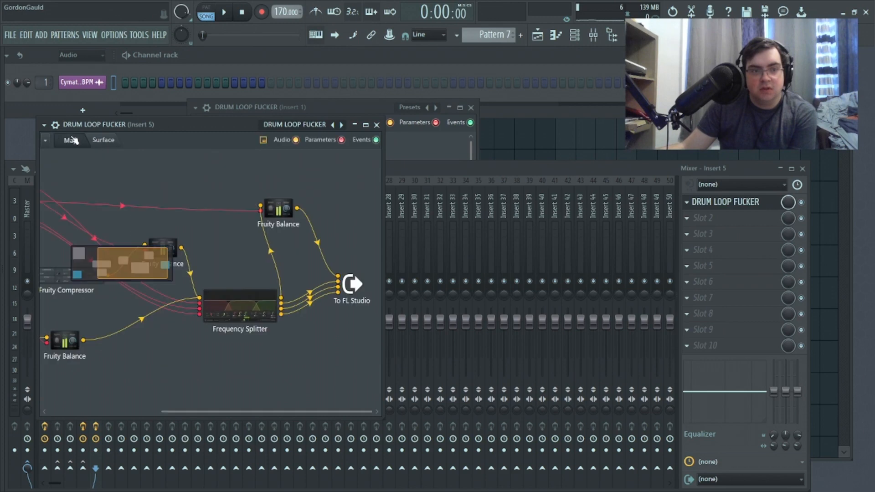
right_click(356, 285)
mouse_move(372, 314)
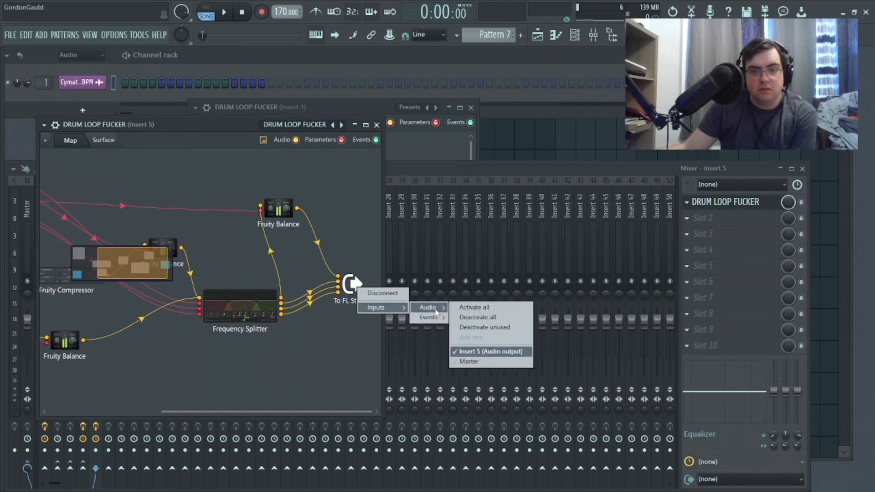
click(322, 329)
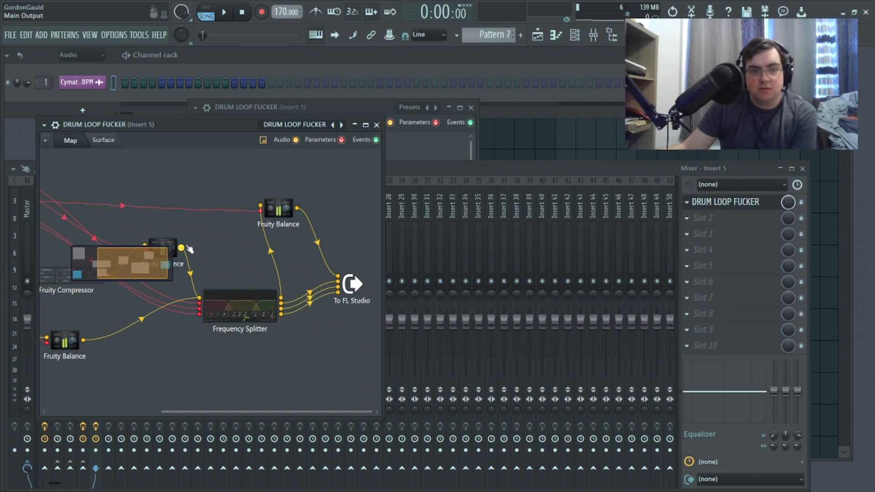
right_click(353, 285)
mouse_move(379, 304)
mouse_move(422, 305)
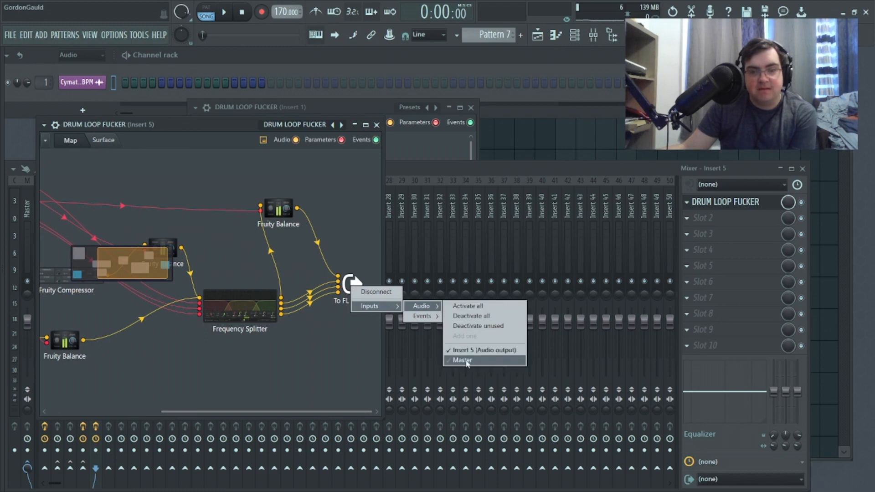
click(357, 366)
Step: Disconnect the Frequency Splitter's three sends from the To FL Studio module and recheck the module's audio inputs
drag(337, 282, 288, 312)
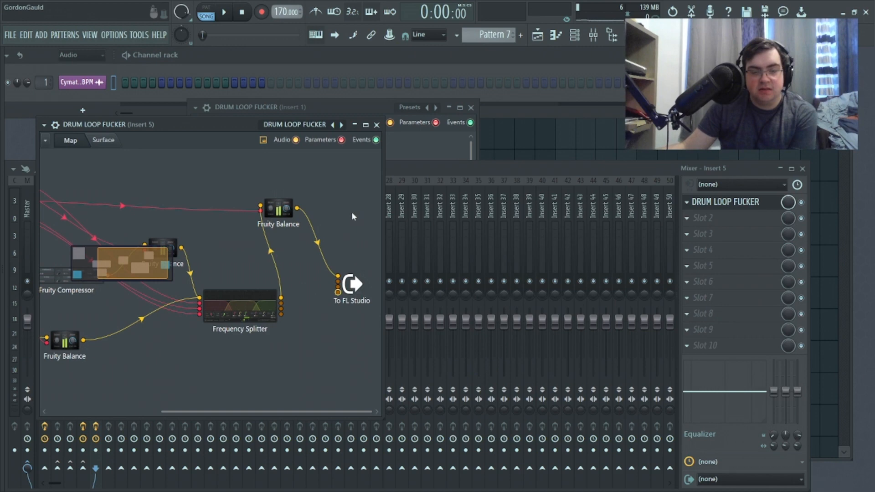
right_click(356, 295)
mouse_move(383, 309)
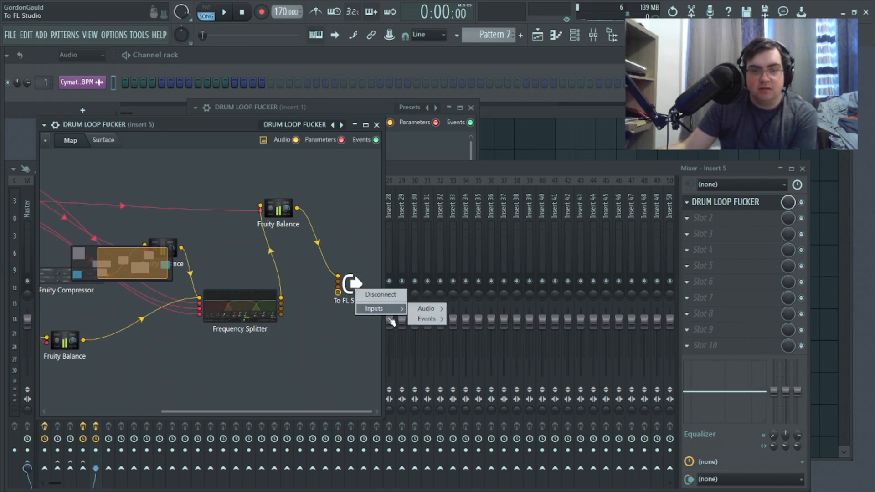
mouse_move(434, 312)
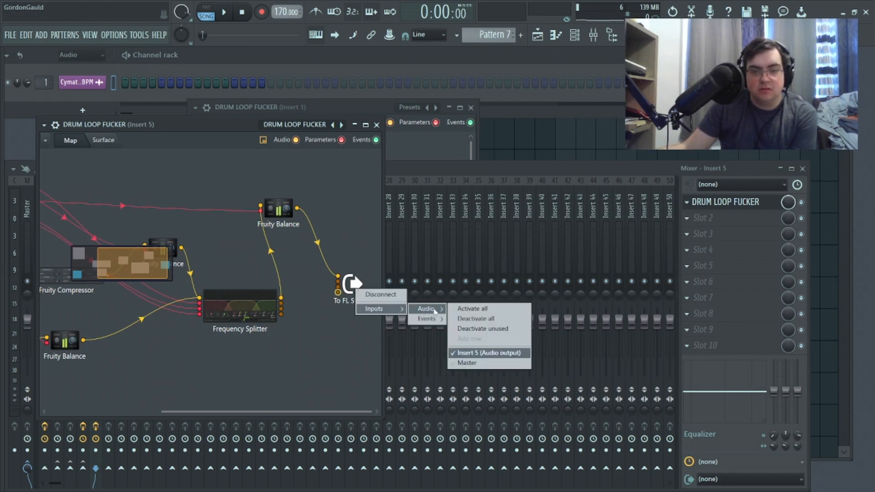
click(345, 365)
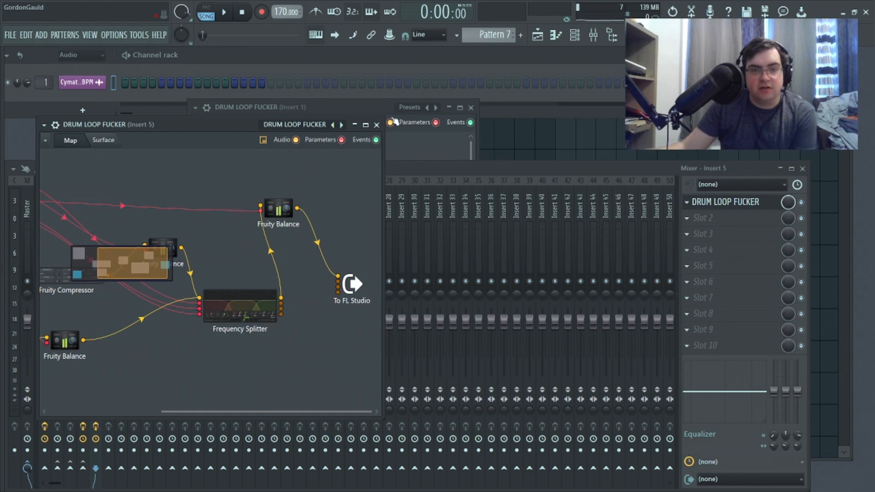
Step: Close the Insert 5 Patcher and create a send from Insert 5 to Insert 6
click(378, 126)
key(Escape)
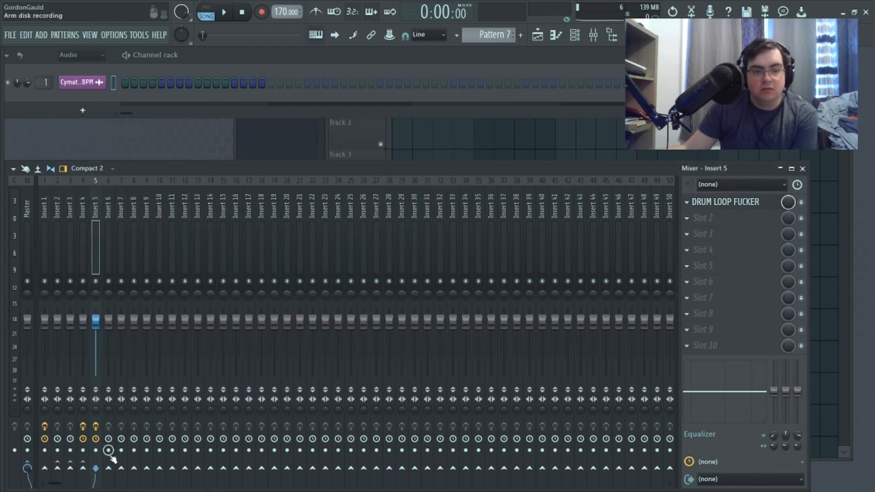
click(108, 469)
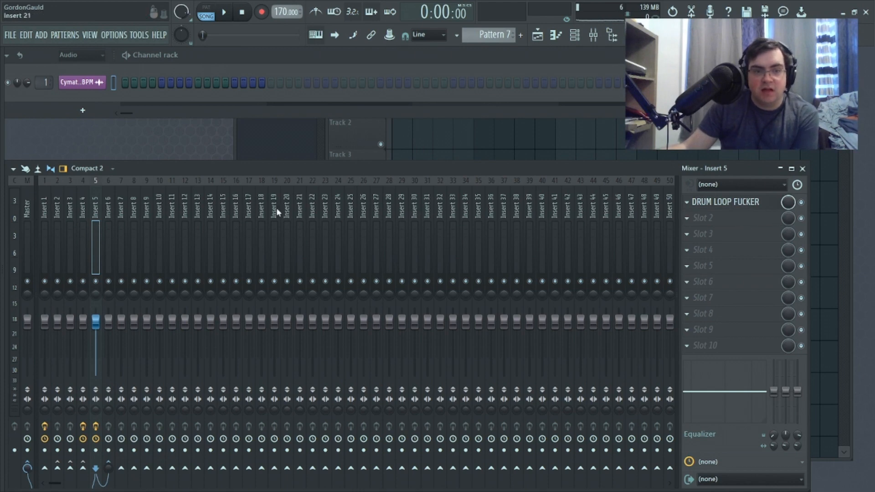
Step: In the Insert 5 Patcher map, place To FL Studio beside the Frequency Splitter and connect Send 1 to its Insert 6 input
click(696, 200)
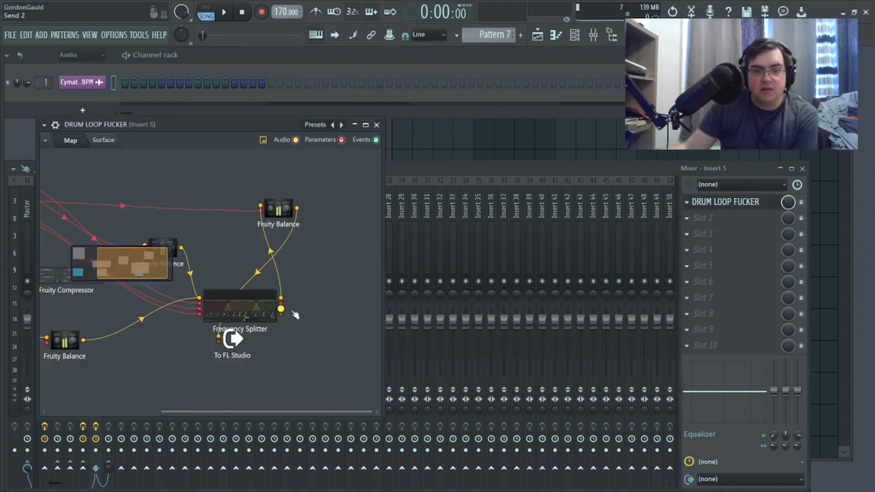
right_click(351, 292)
mouse_move(423, 312)
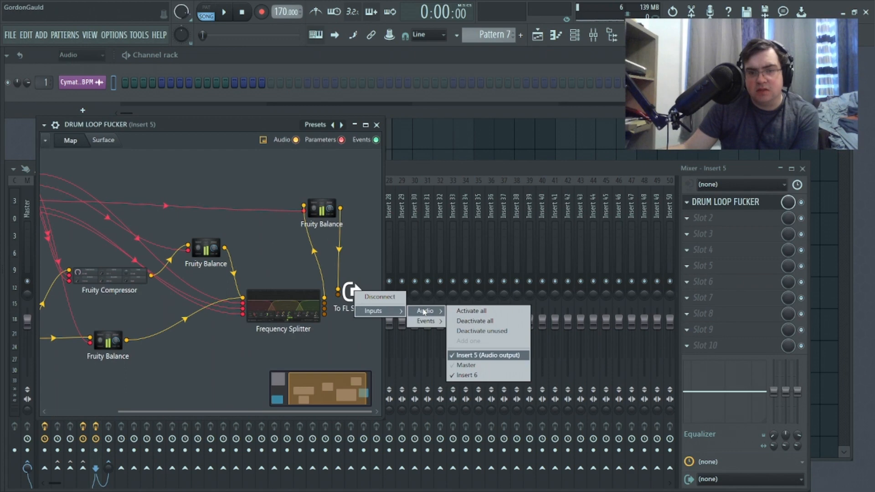
click(325, 342)
right_click(336, 302)
mouse_move(364, 317)
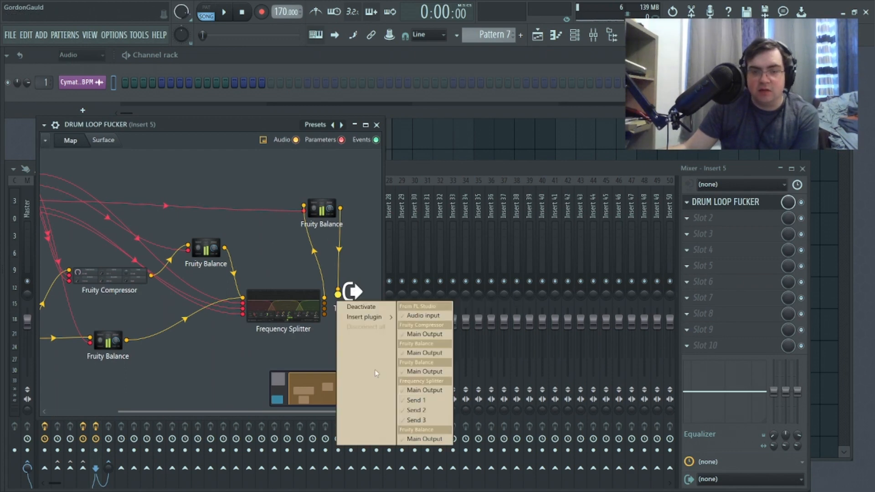
click(424, 401)
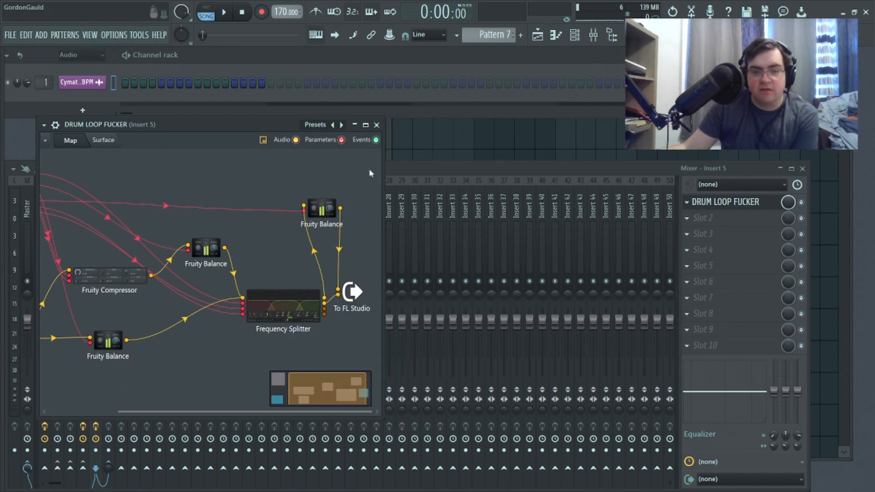
click(377, 125)
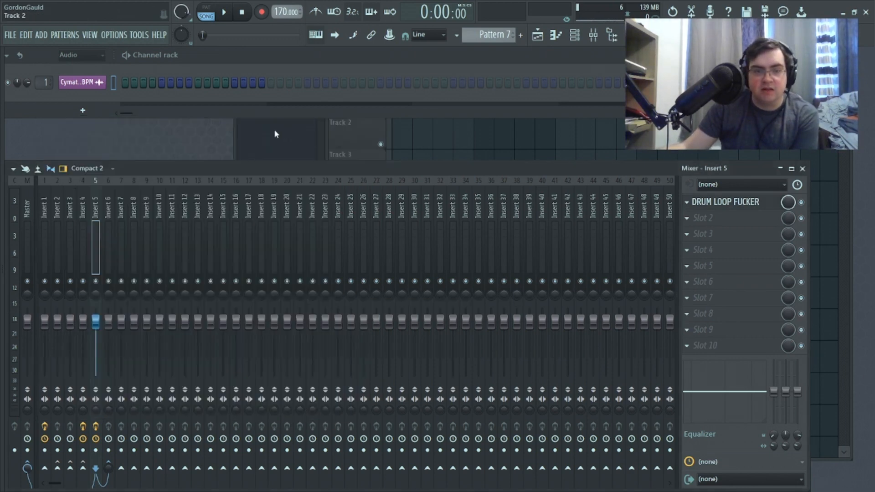
Step: Route the drum loop channel to mixer track 5 and restart song playback
click(224, 13)
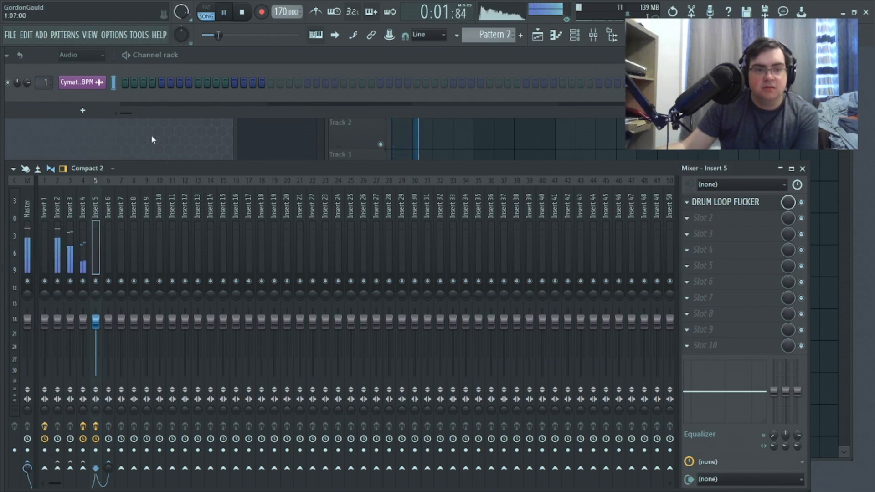
drag(45, 83, 45, 73)
click(242, 14)
key(space)
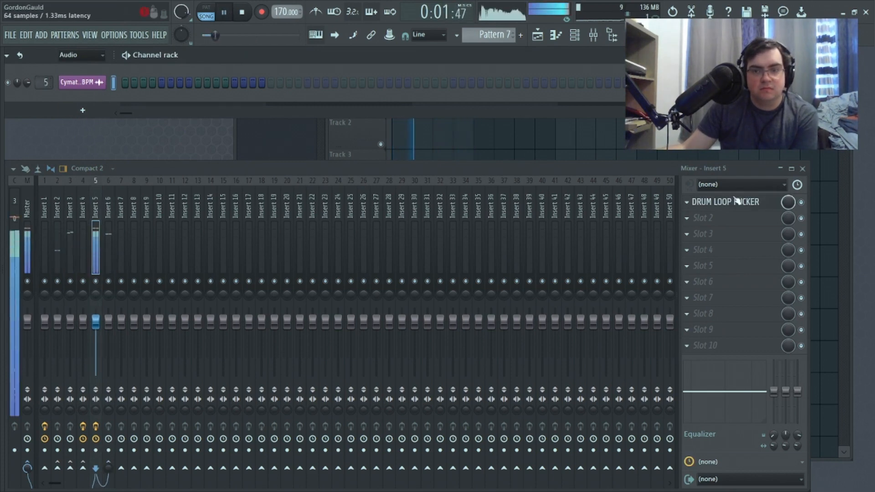
Step: On the Insert 5 Patcher surface, raise the L, M and H sidechain outs and lower the main out during playback
click(718, 203)
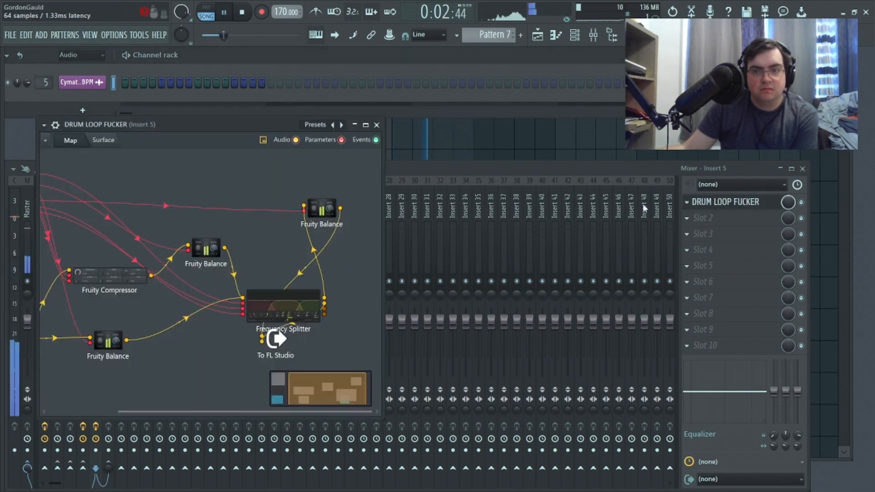
click(104, 140)
drag(216, 264, 216, 246)
drag(235, 276, 256, 246)
drag(231, 122, 564, 125)
drag(627, 294, 627, 267)
drag(548, 249, 548, 258)
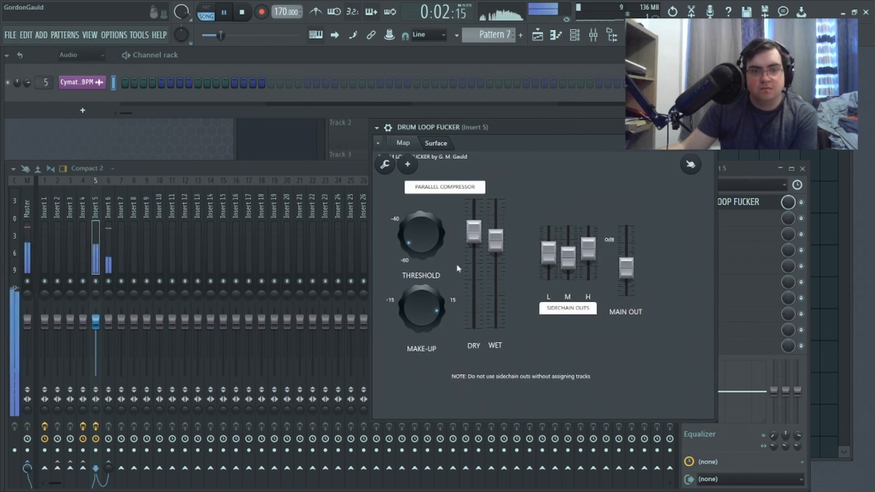
Step: Raise the compressor's wet level and main out, and stop playback
drag(495, 239, 507, 224)
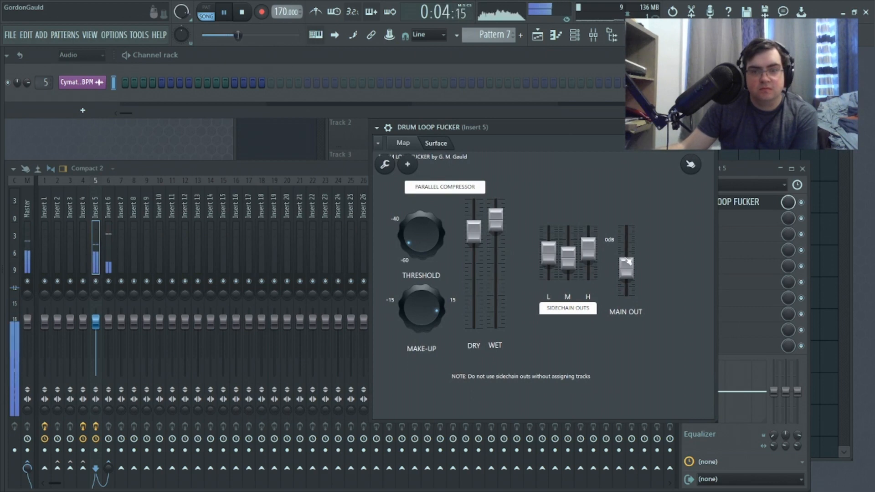
drag(627, 269, 627, 255)
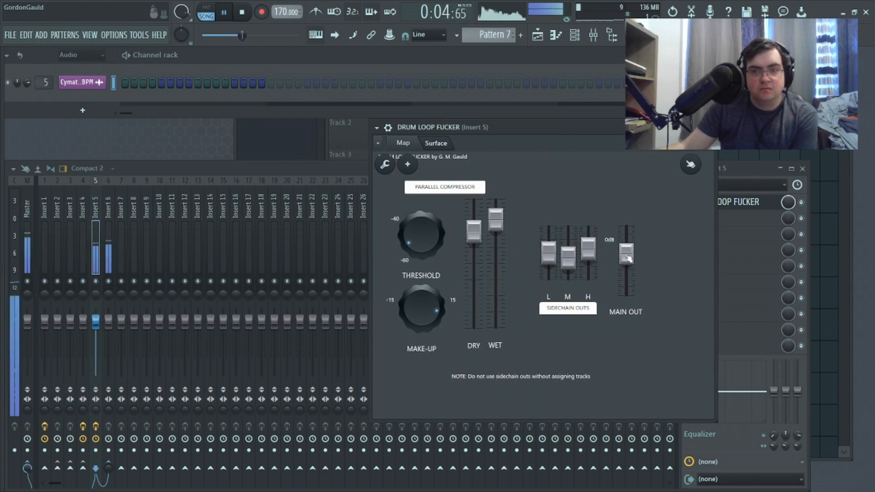
click(253, 18)
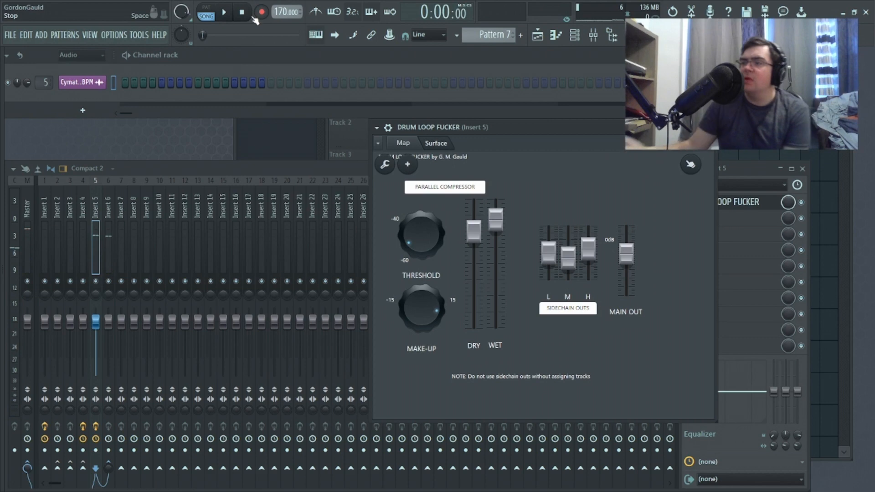